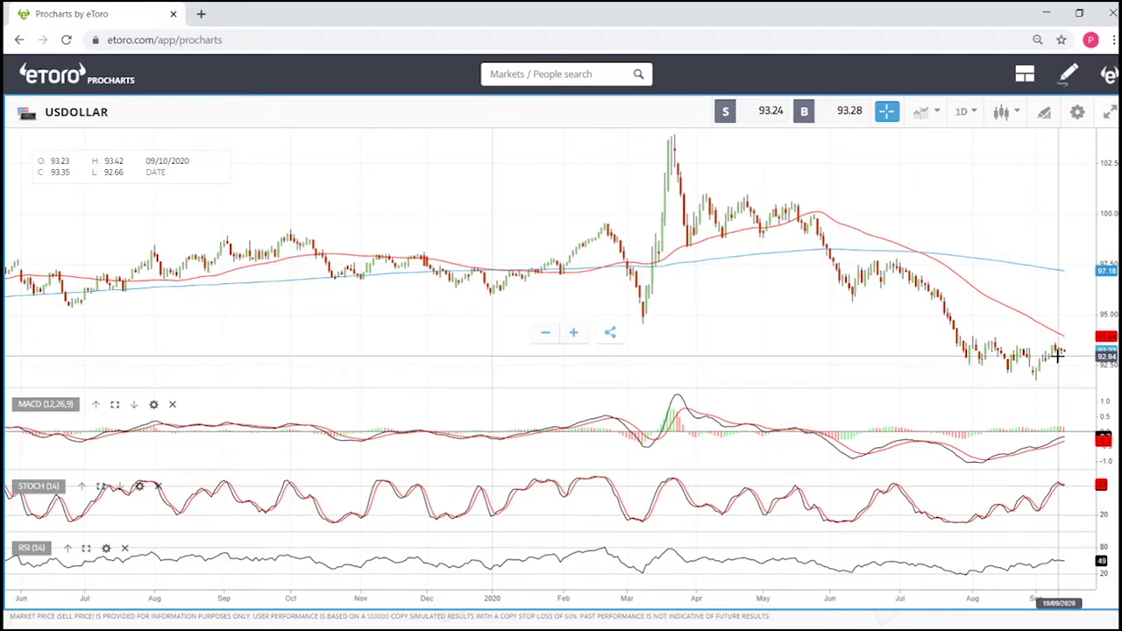
- Load the OIL daily chart in place of USDOLLAR, keeping the moving averages and indicator panes
scroll(1058, 355, up, 5)
scroll(1058, 355, down, 4)
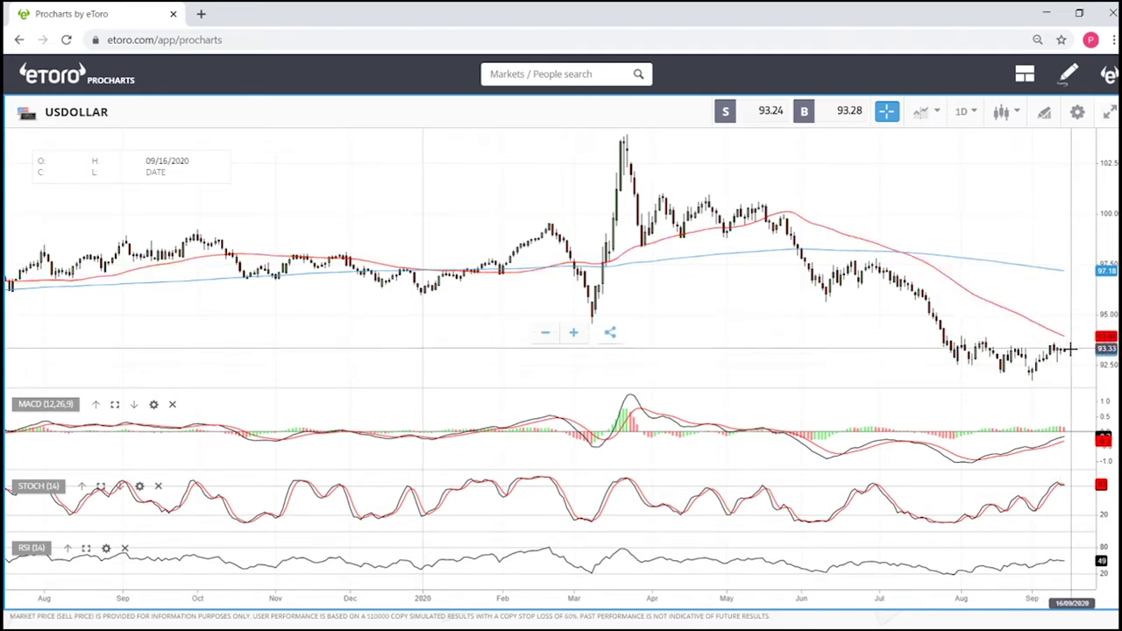
scroll(1067, 350, up, 5)
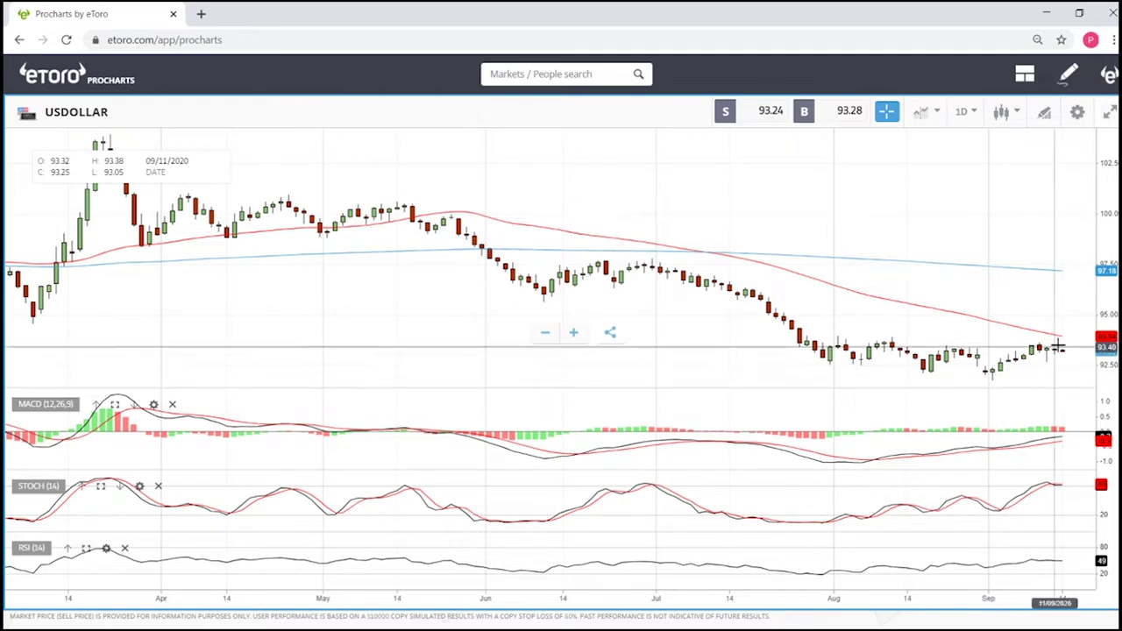
scroll(1063, 338, down, 5)
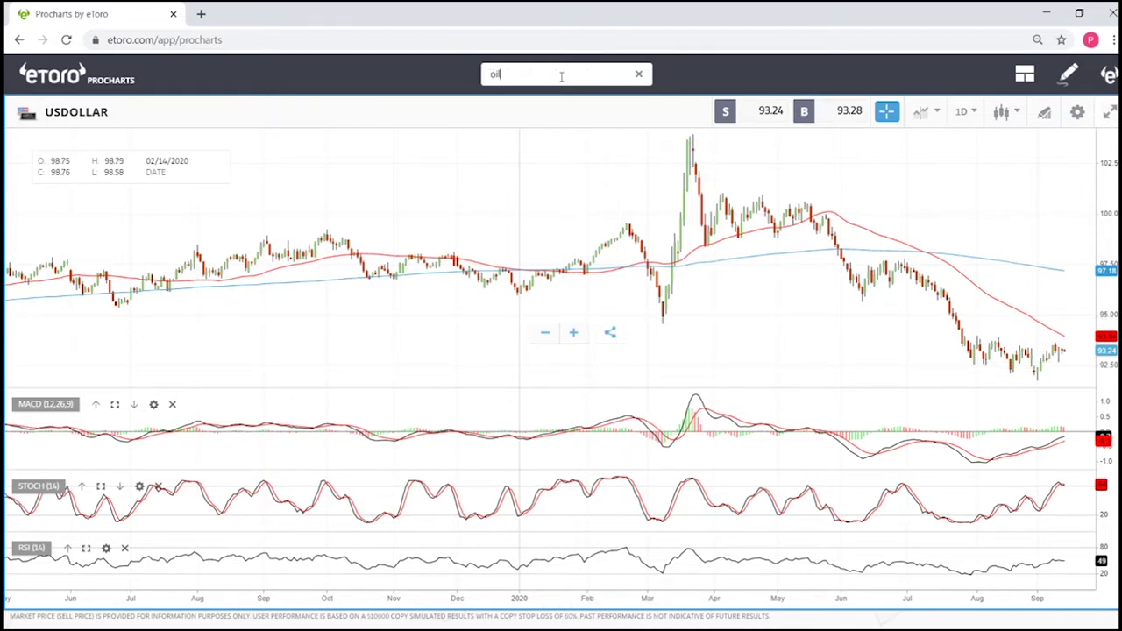
key(Return)
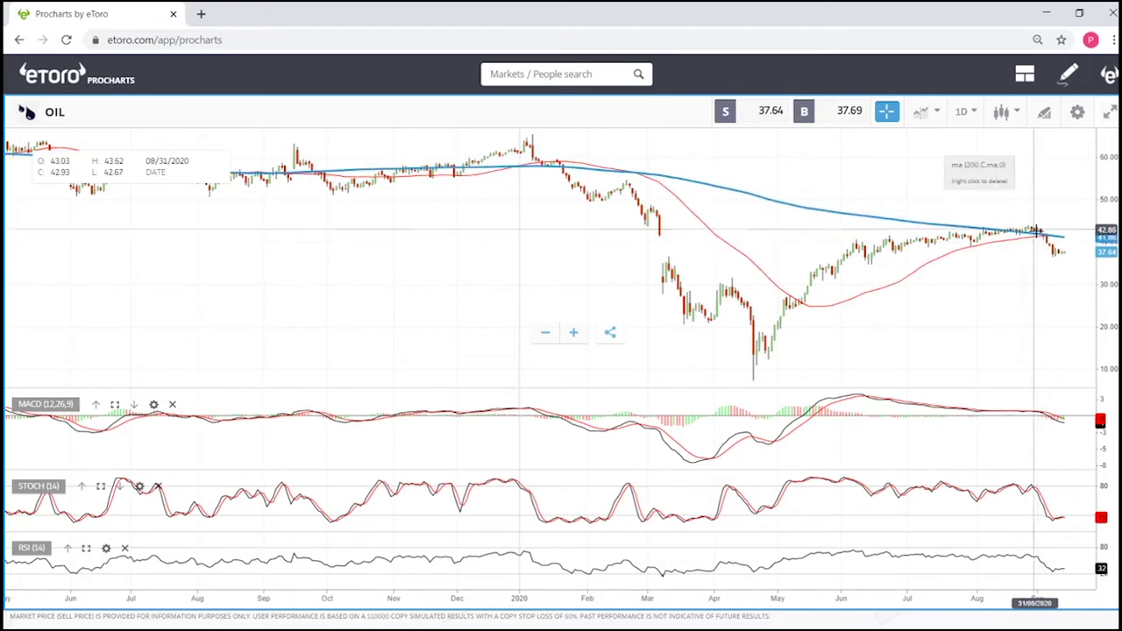
scroll(1034, 229, up, 6)
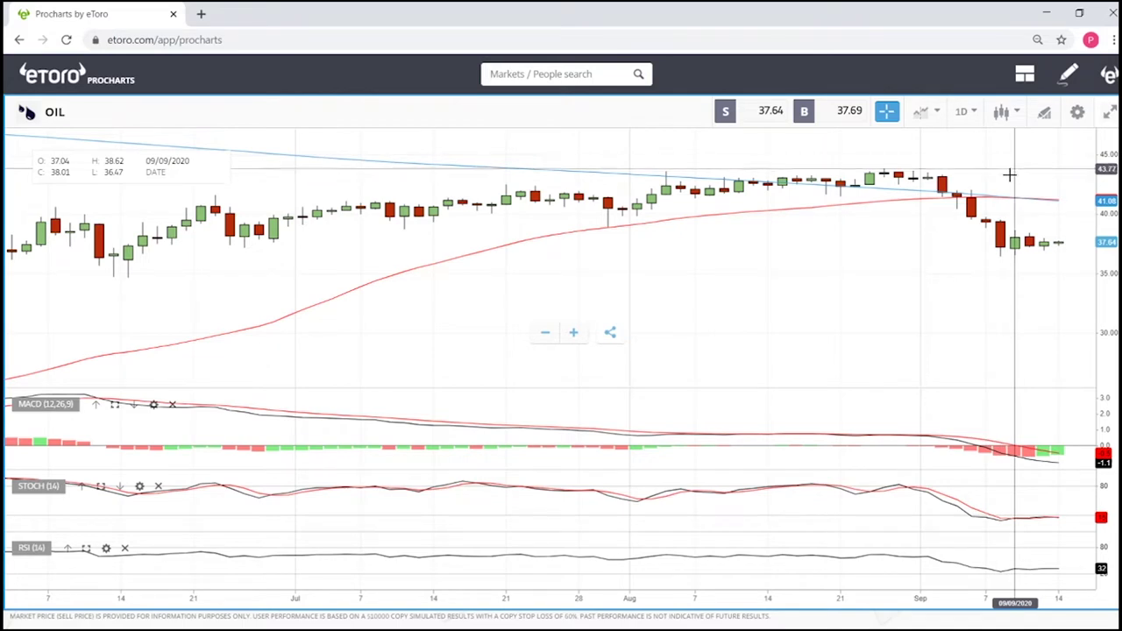
scroll(903, 270, down, 5)
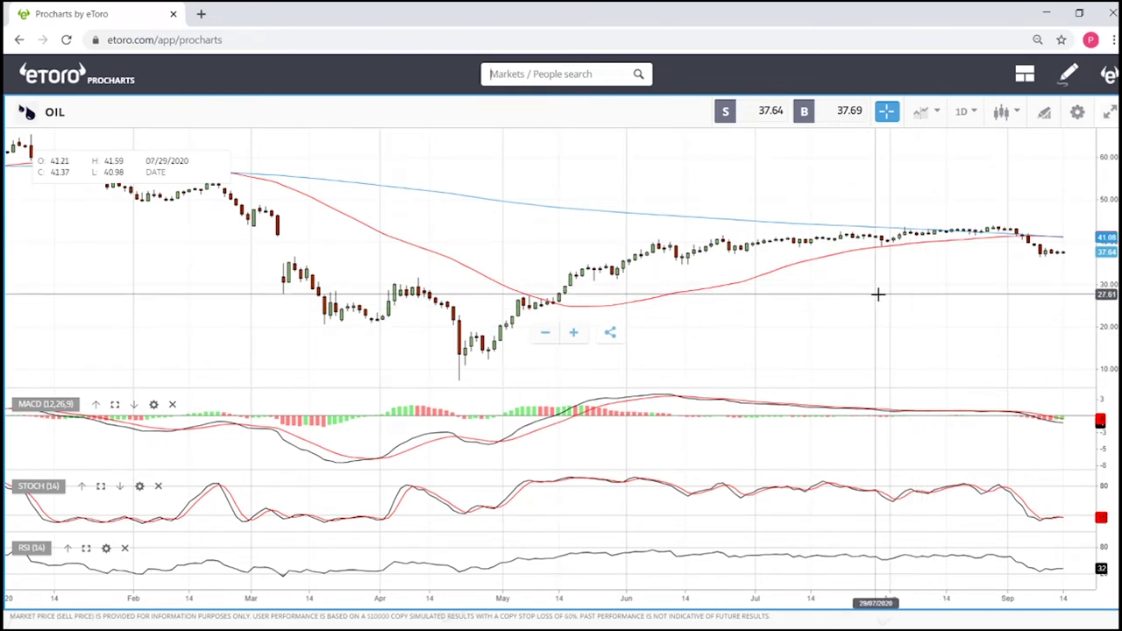
scroll(878, 294, down, 4)
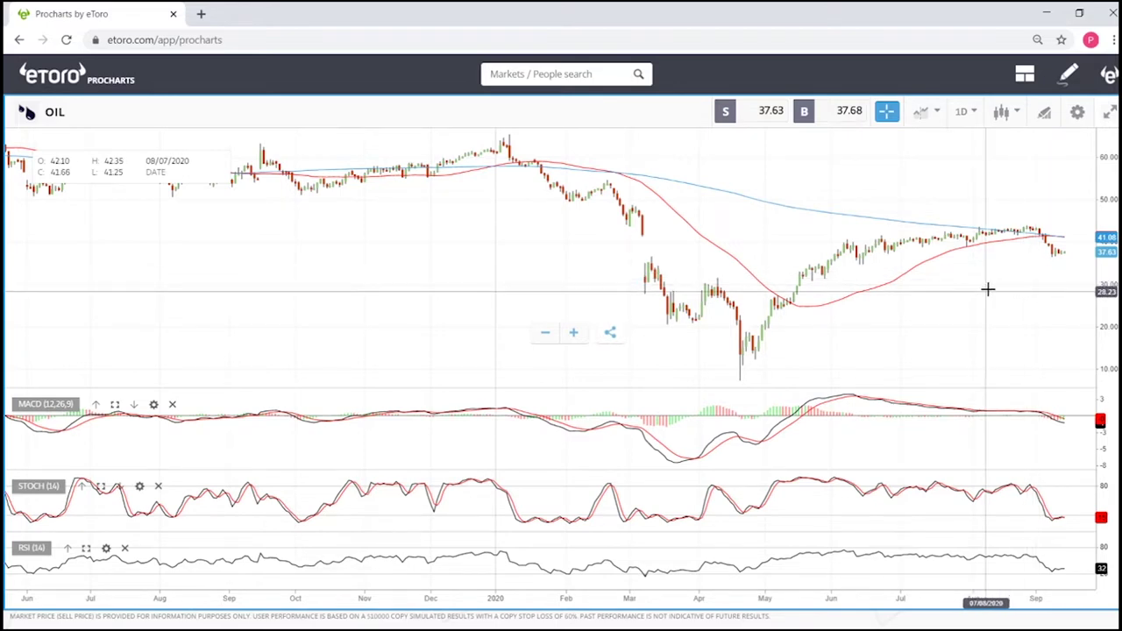
- Draw an OIL Fibonacci retracement from the April 2020 low to the August high, with 38.2%, 50%, 61.8% levels
click(1045, 121)
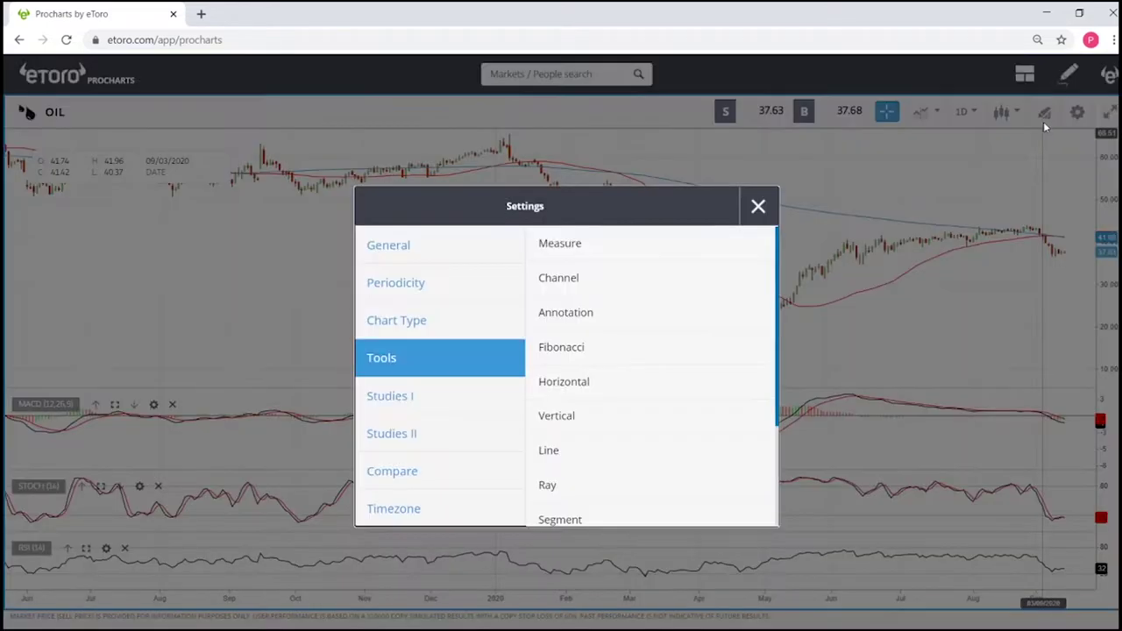
click(562, 348)
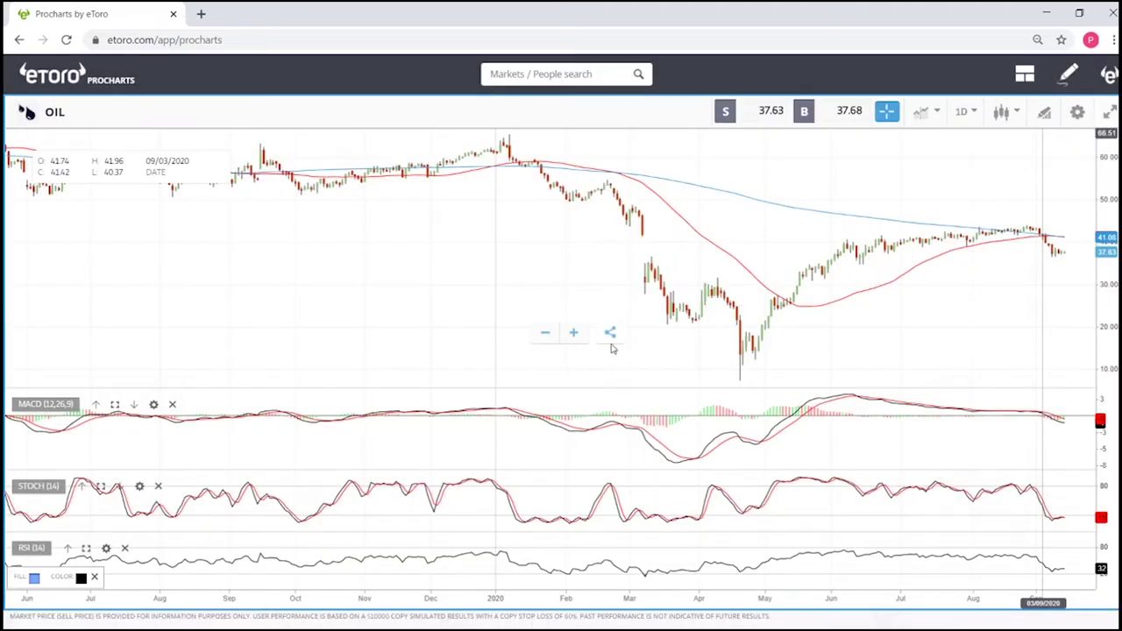
click(741, 377)
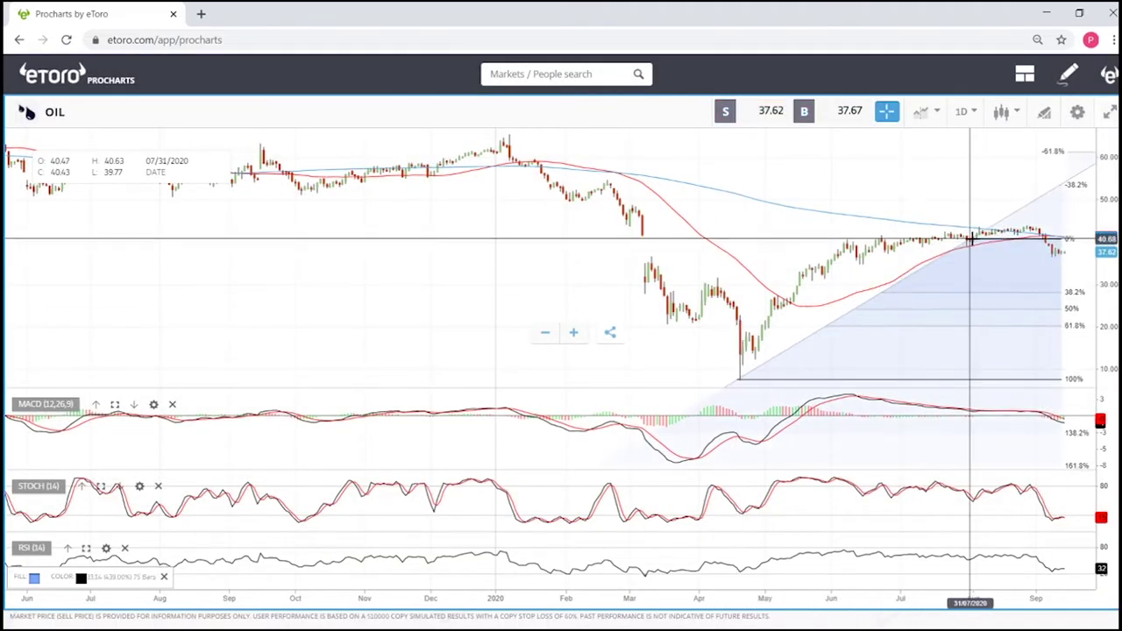
click(1021, 227)
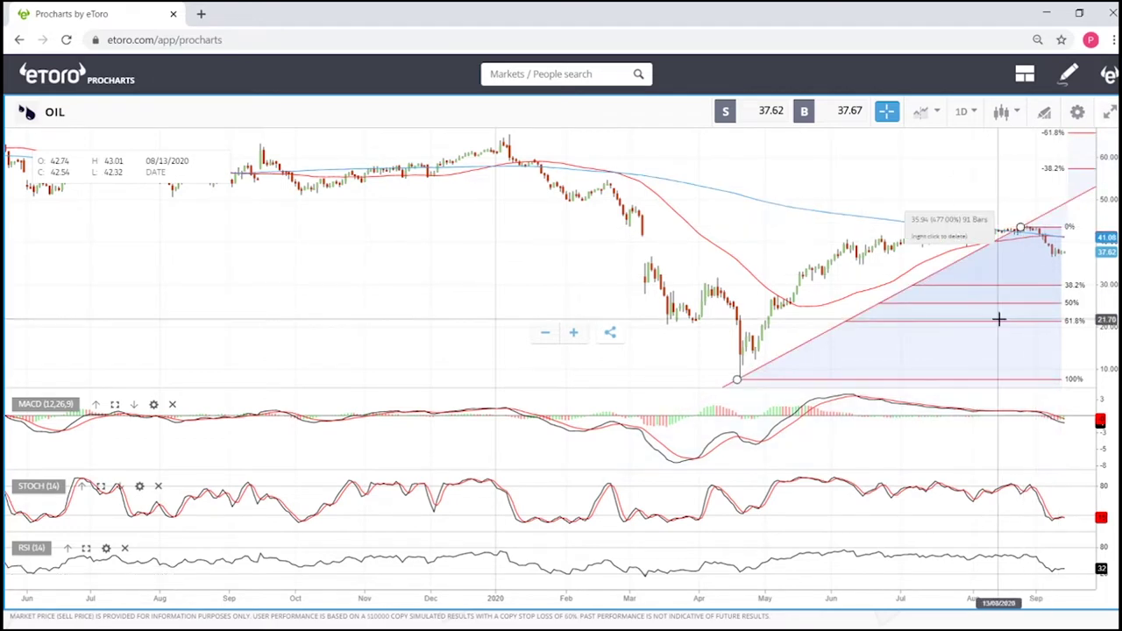
scroll(1001, 318, up, 3)
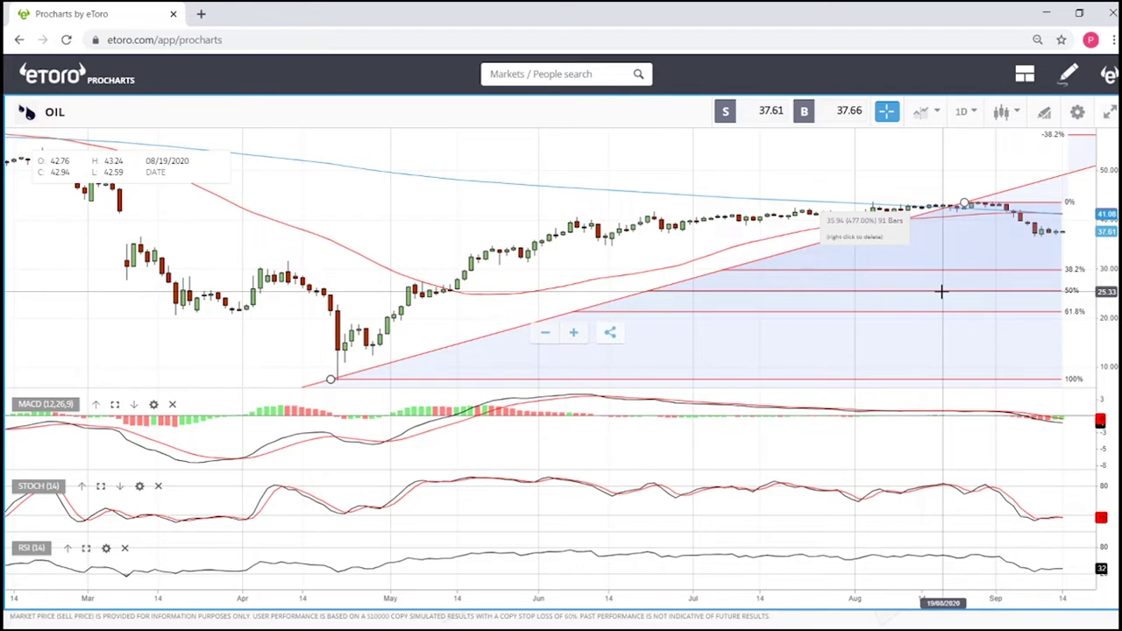
- Zoom the OIL chart out to show prices back to early 2018
scroll(940, 291, down, 5)
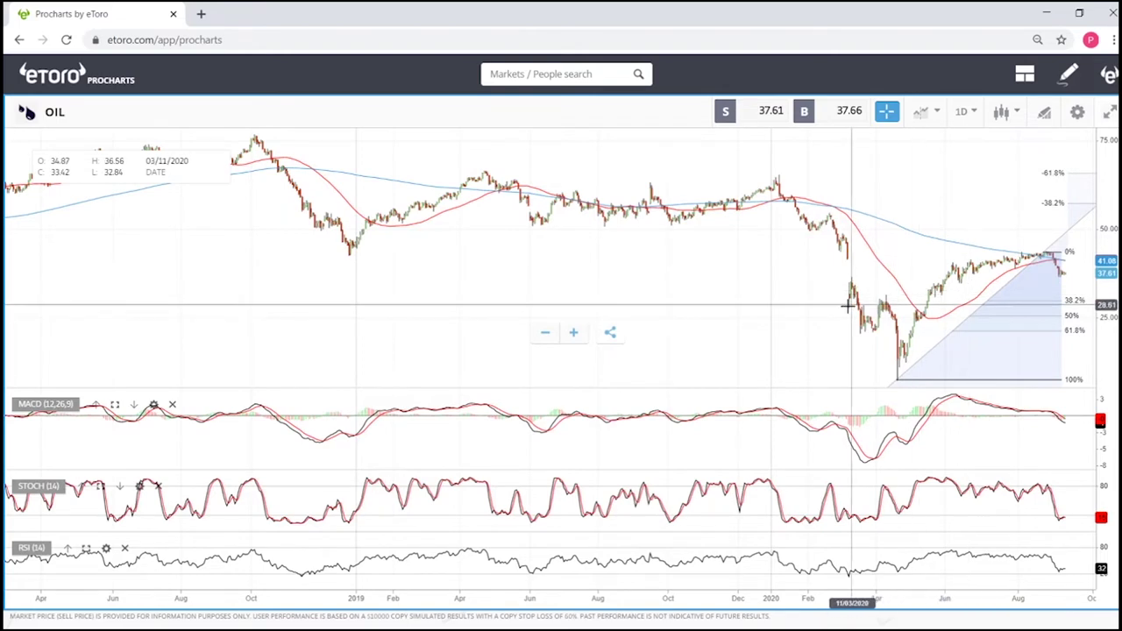
click(1011, 300)
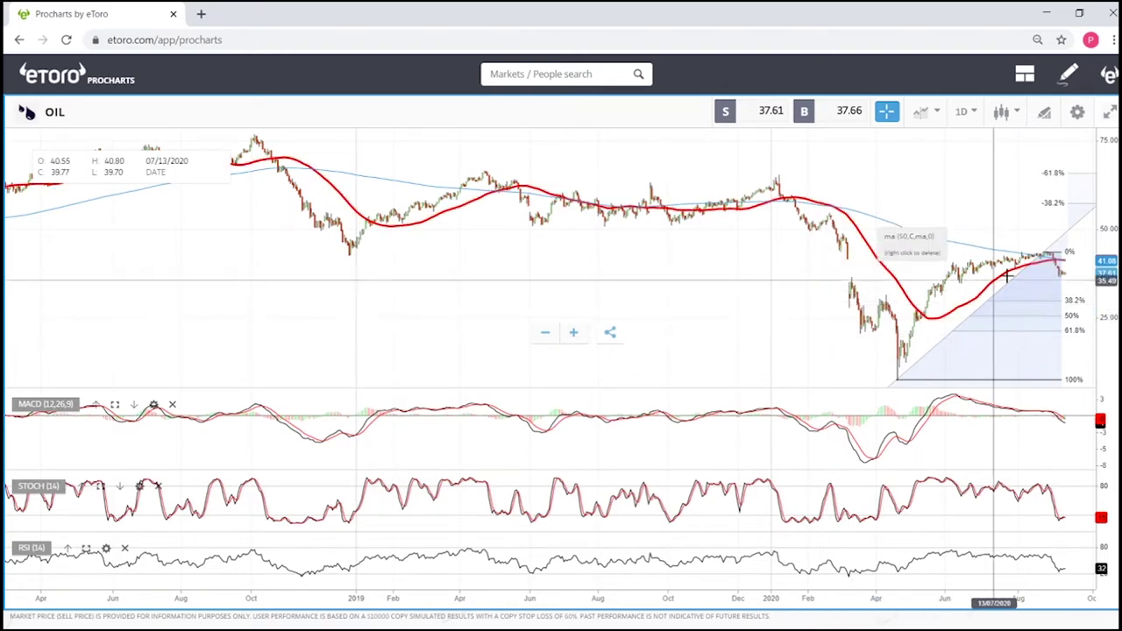
click(1058, 260)
click(1026, 243)
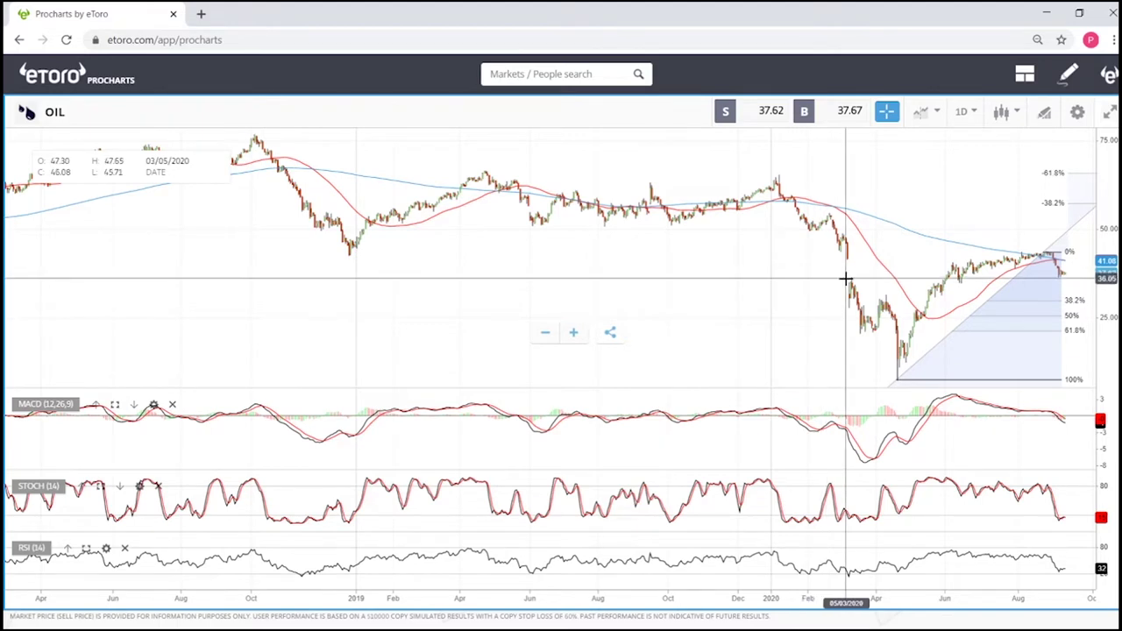
- Zoom the OIL chart in and out, then search the markets for 'nat' to reach NATGAS
scroll(1043, 290, up, 5)
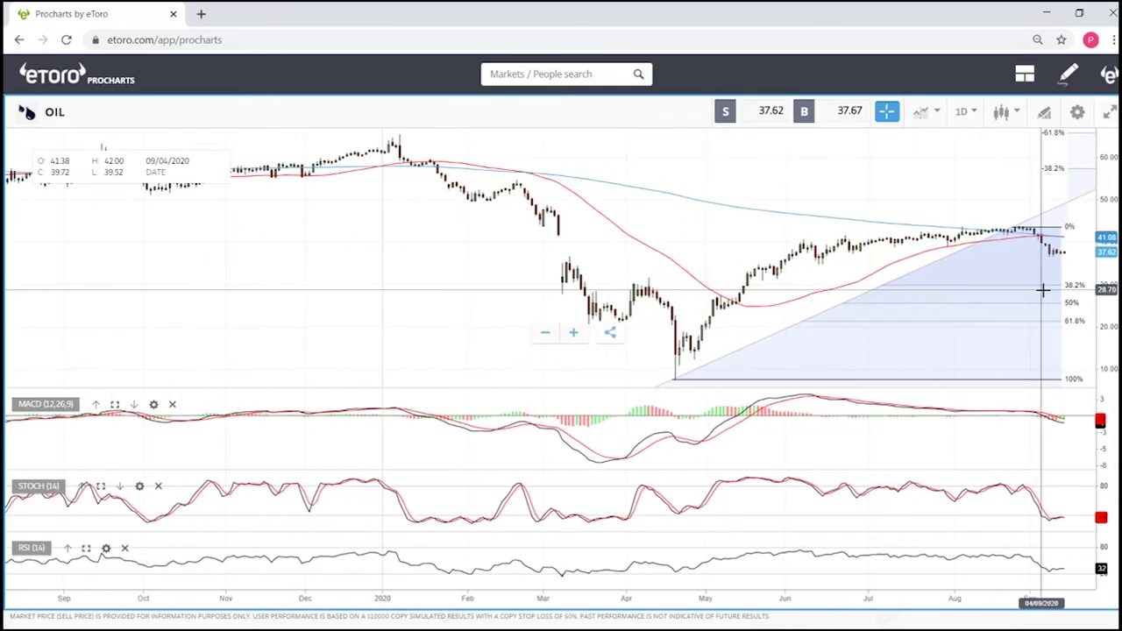
scroll(1043, 290, up, 3)
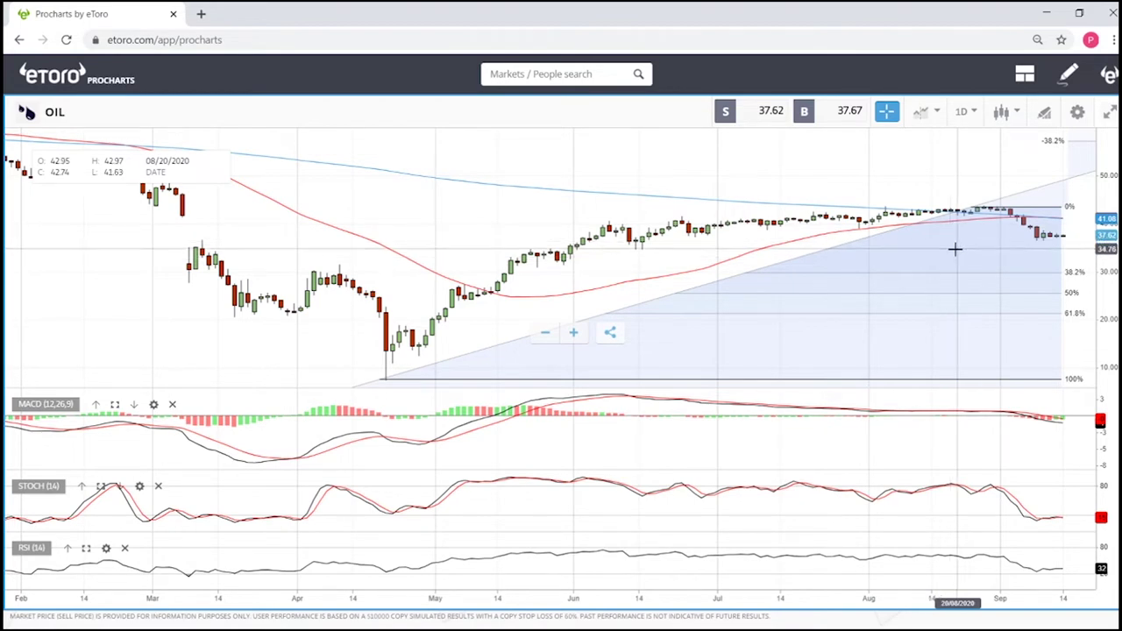
scroll(955, 249, down, 5)
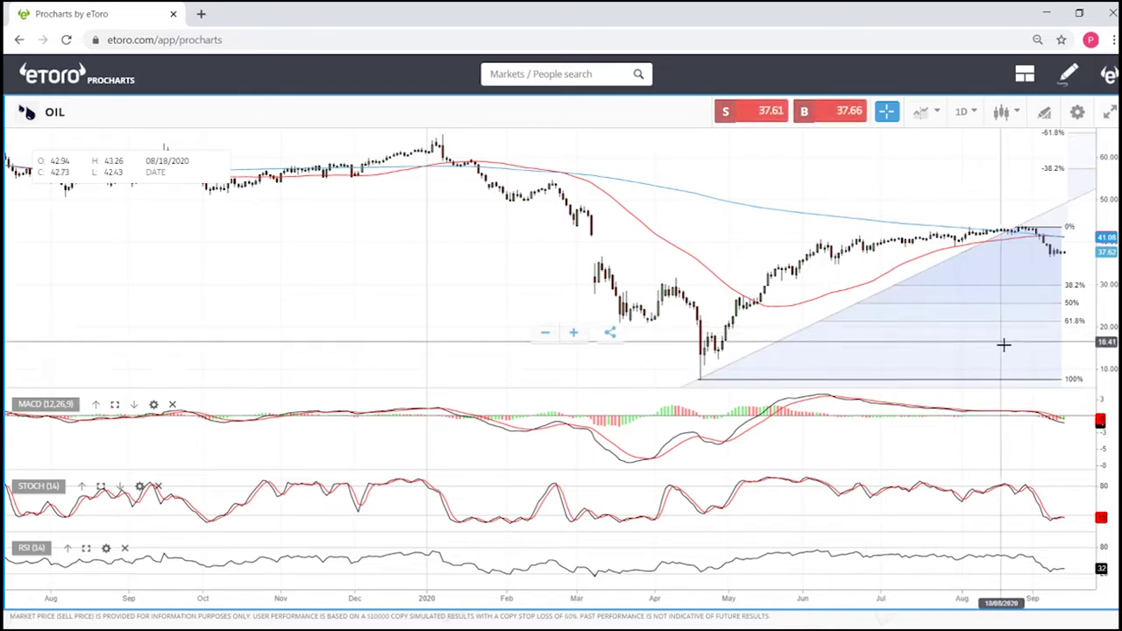
scroll(1012, 403, up, 3)
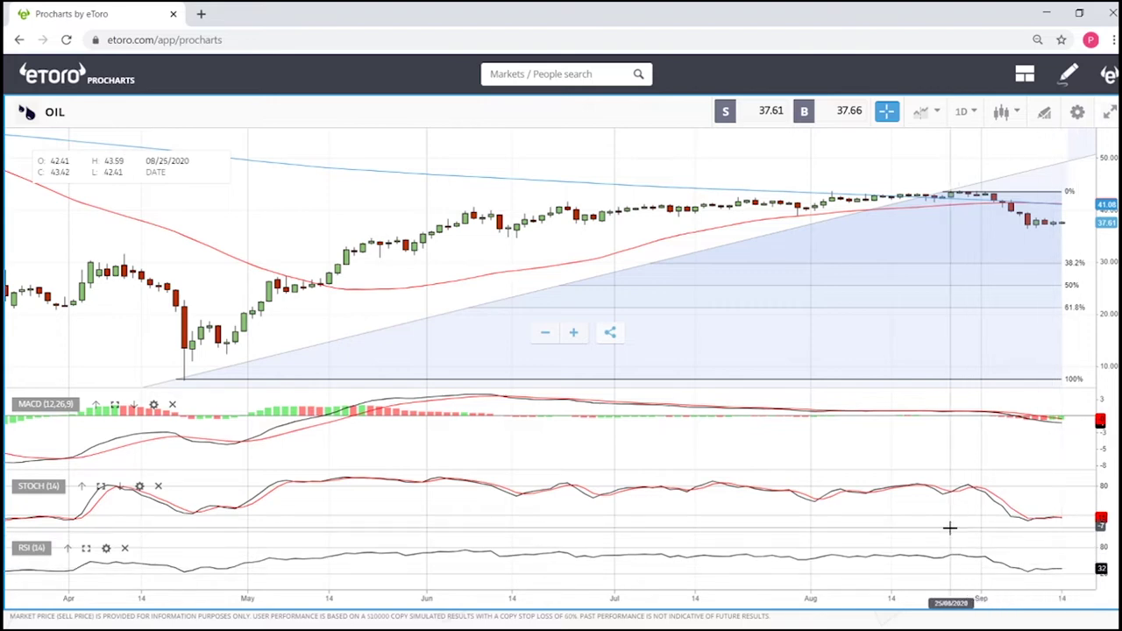
scroll(946, 523, down, 3)
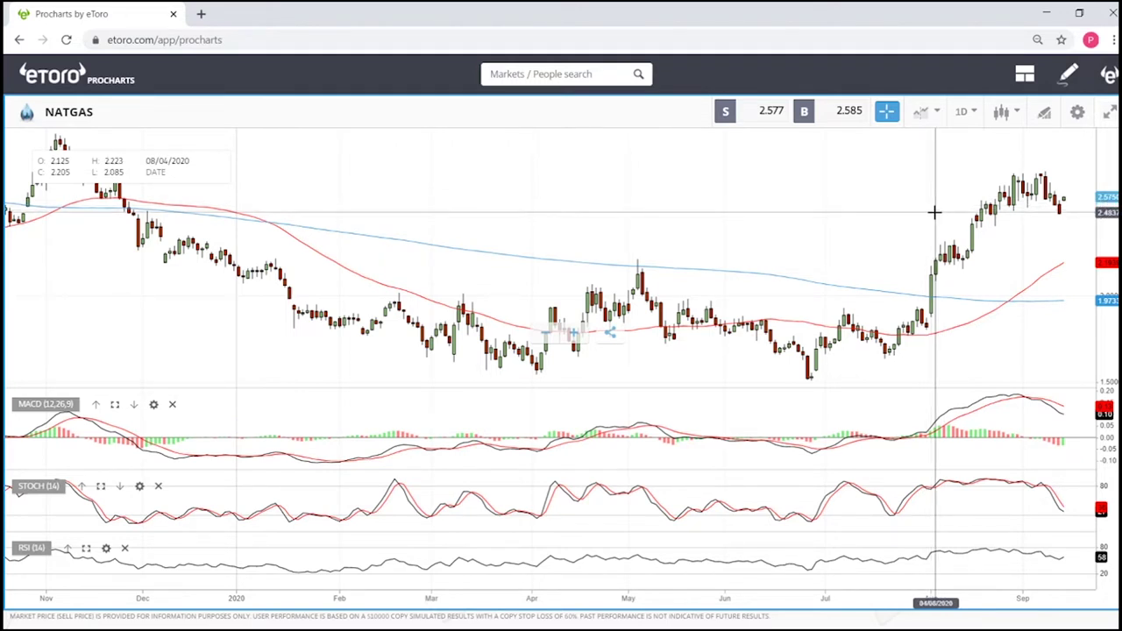
- Pan the NATGAS daily chart left so the latest September candles clear the right edge
drag(927, 211, 778, 225)
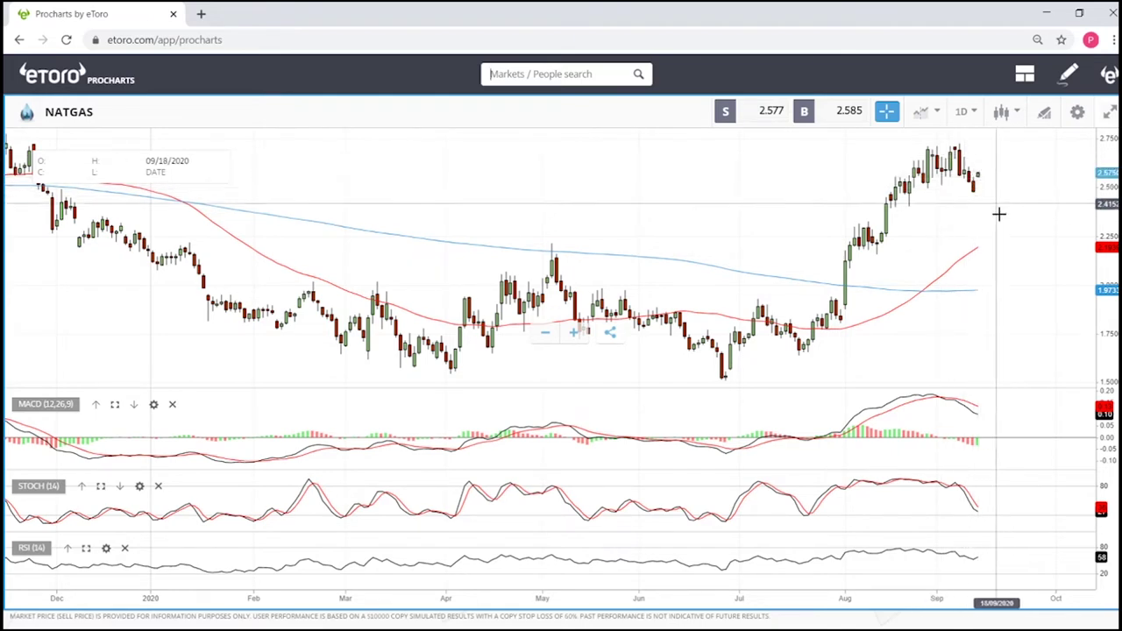
- Draw a NATGAS Fibonacci retracement from the late-June low near 1.5 up to the September high
click(1077, 112)
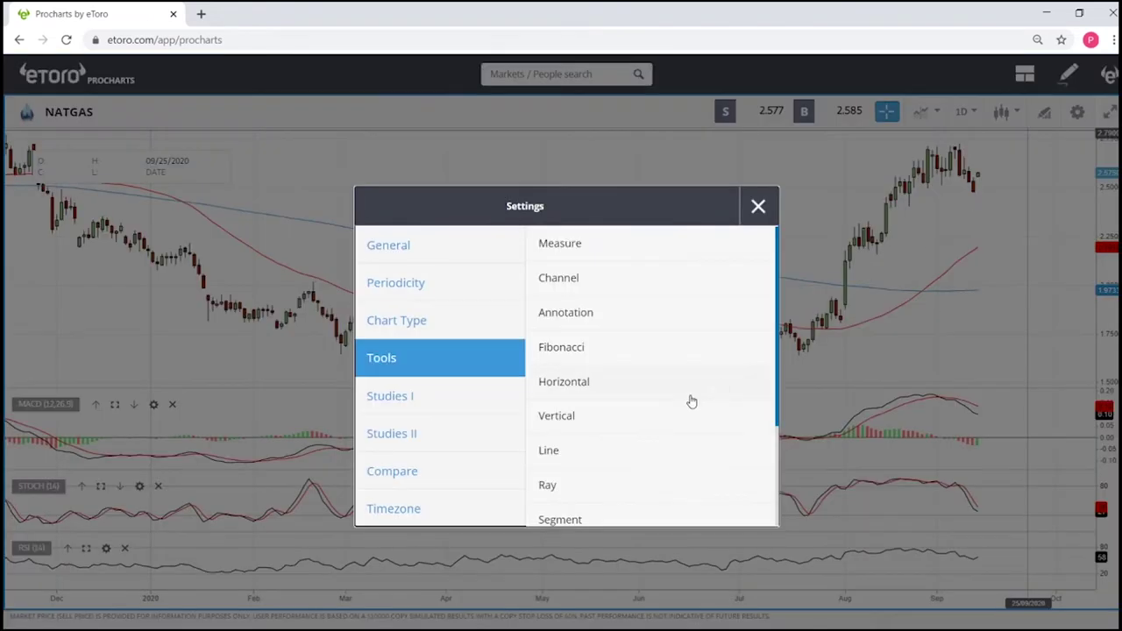
click(565, 350)
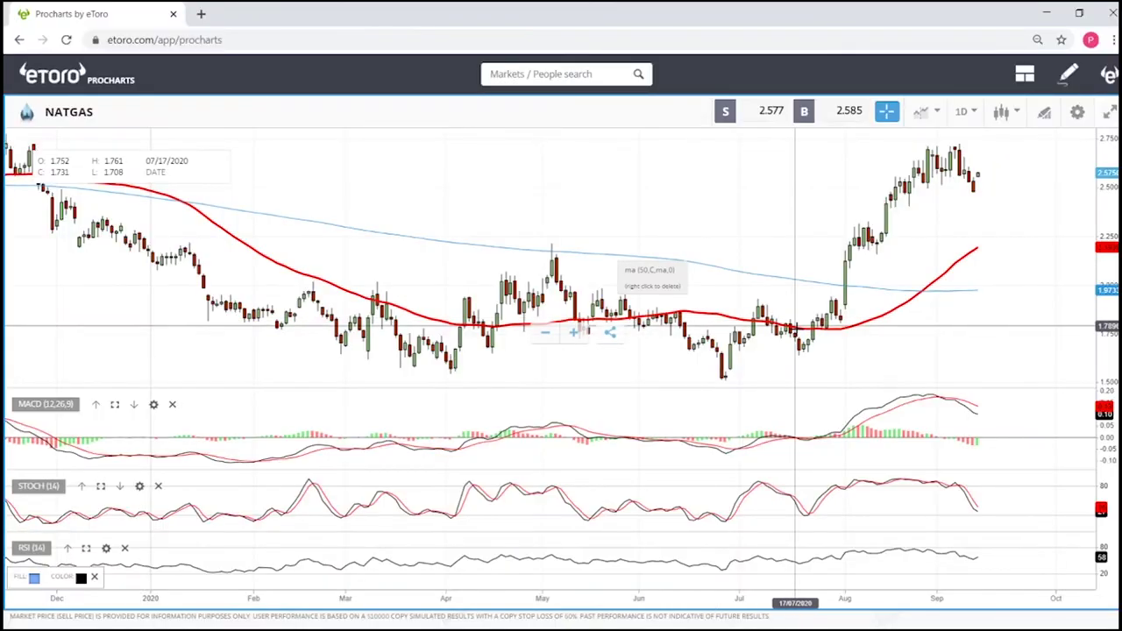
click(721, 379)
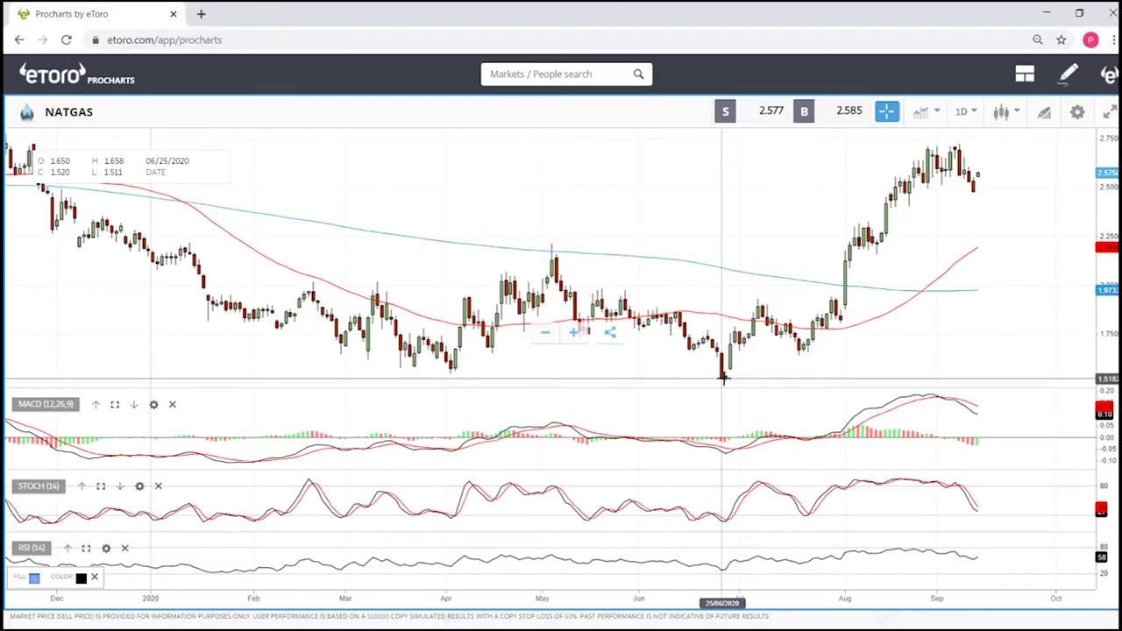
click(959, 143)
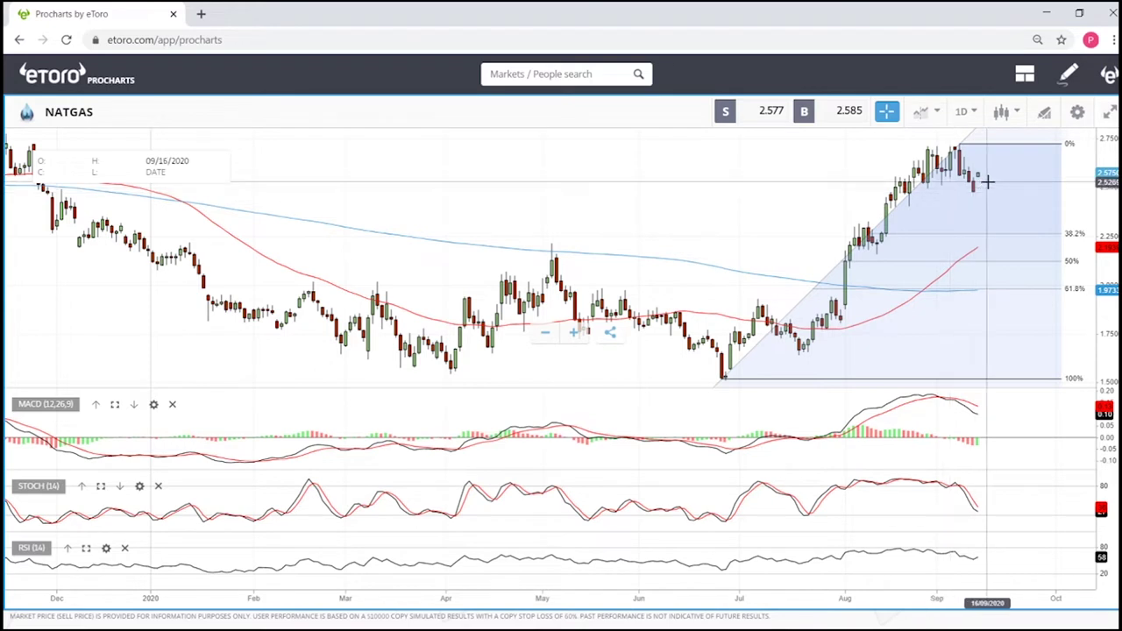
drag(931, 229, 1001, 147)
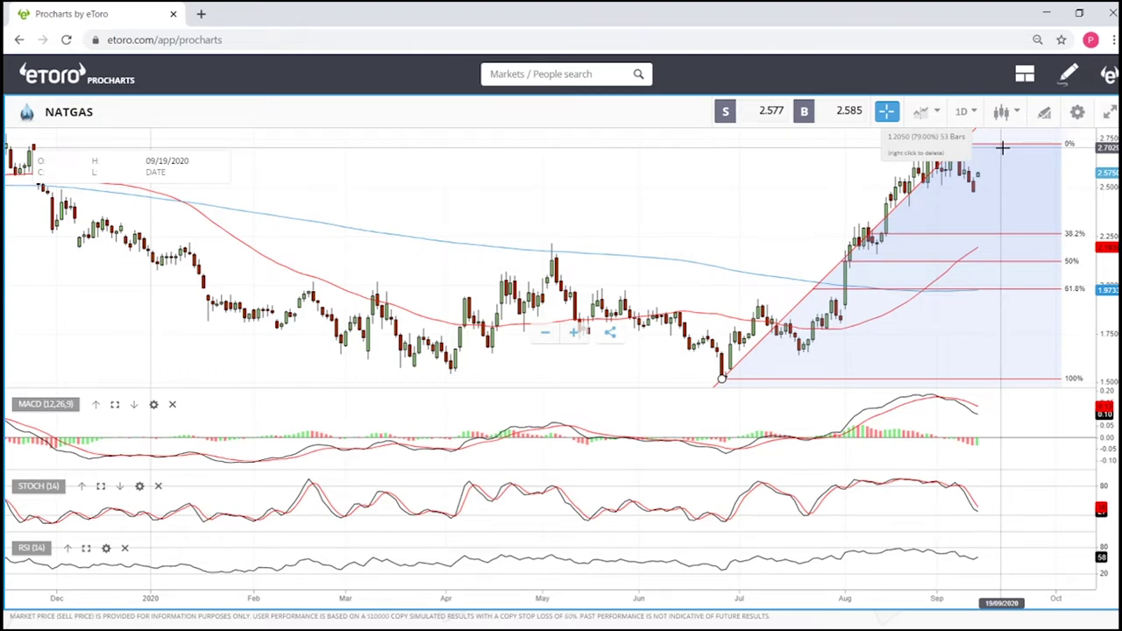
drag(1001, 147, 1001, 146)
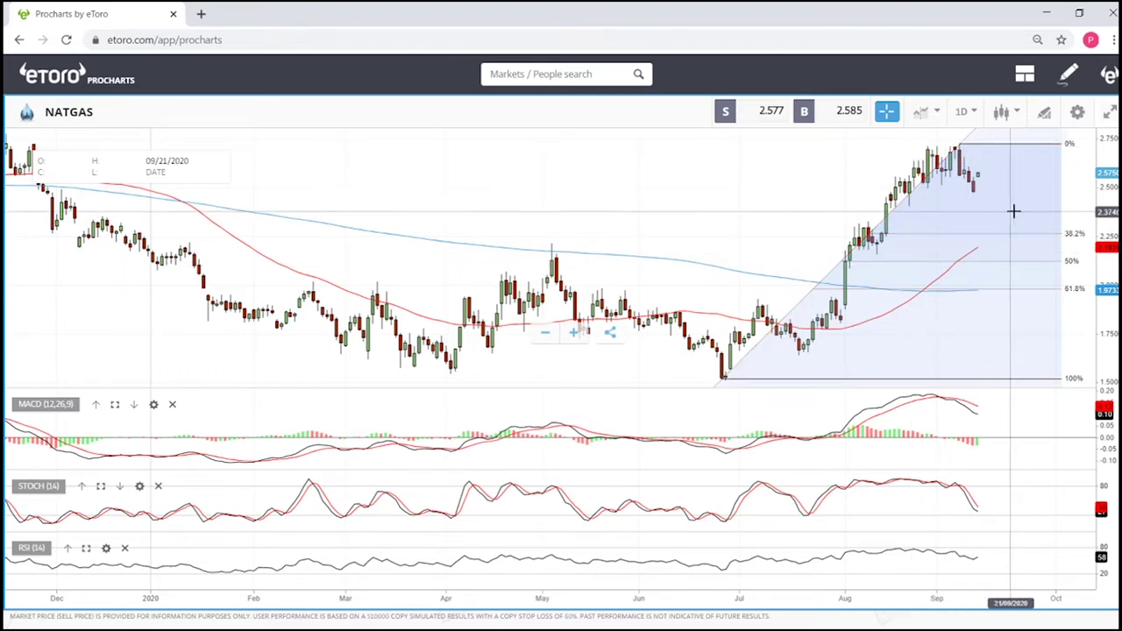
scroll(1016, 202, down, 5)
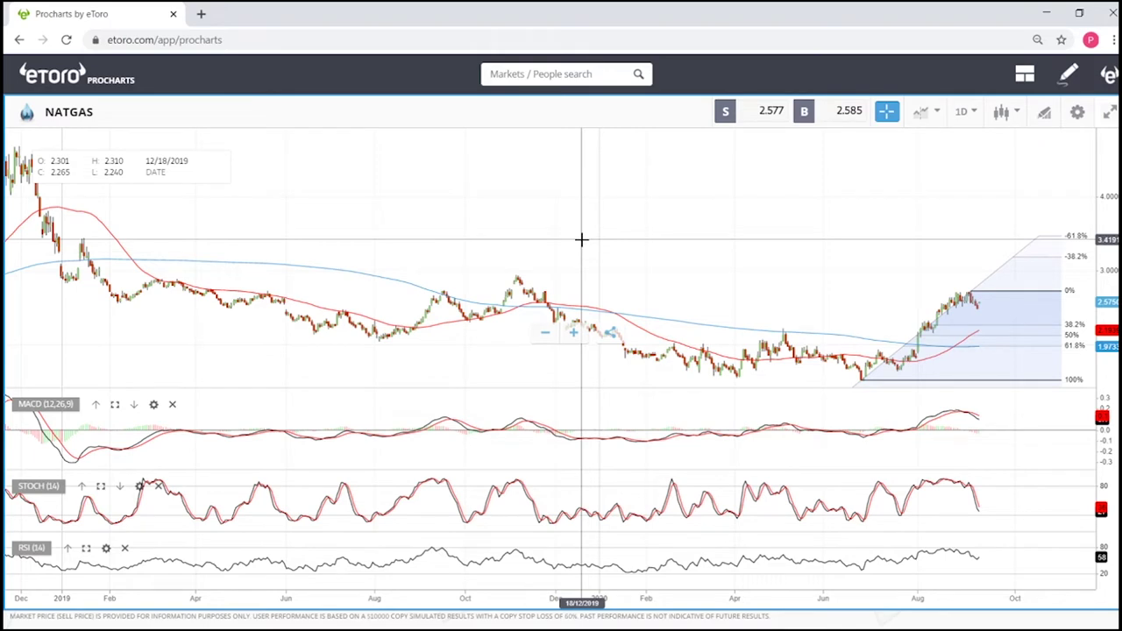
scroll(981, 354, up, 5)
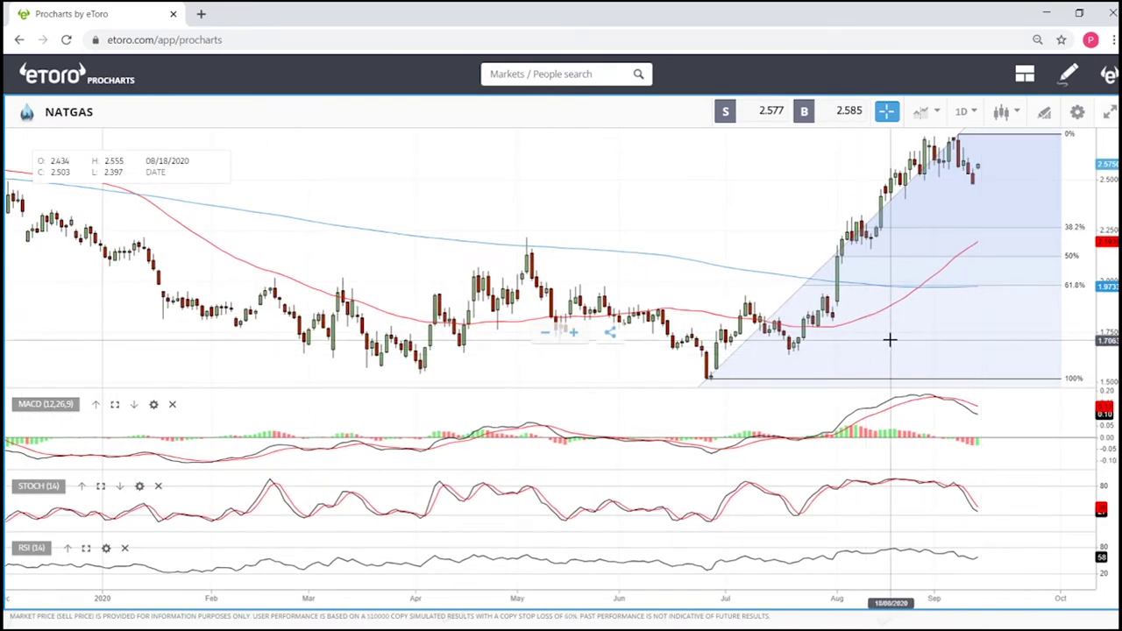
- Delete the Fibonacci retracement from the NATGAS chart and zoom out
click(706, 379)
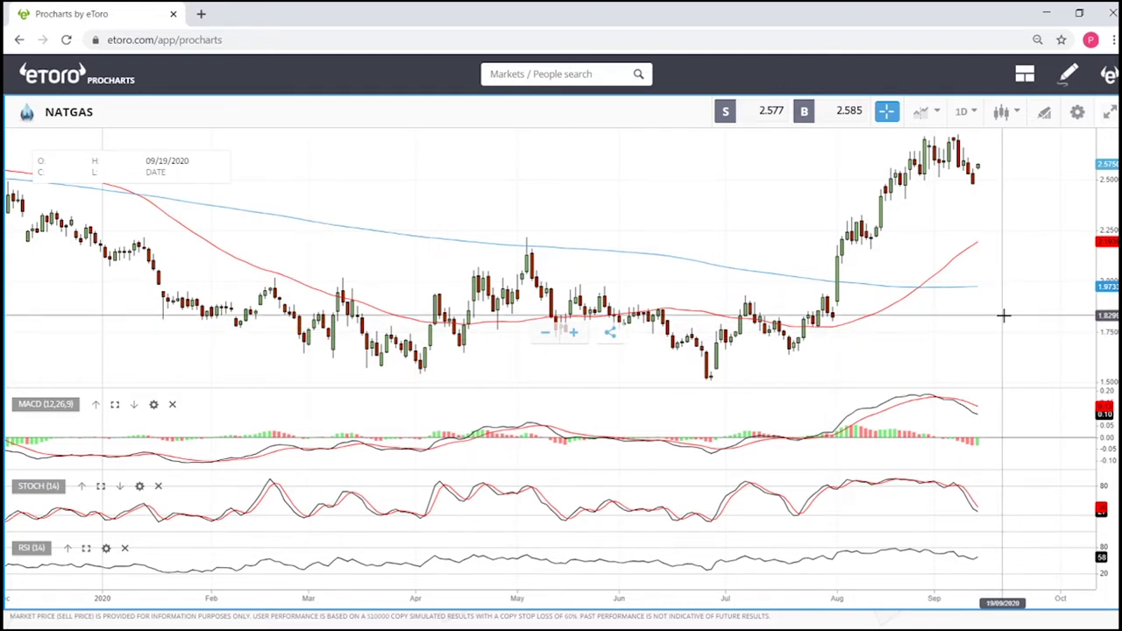
scroll(1015, 250, down, 1)
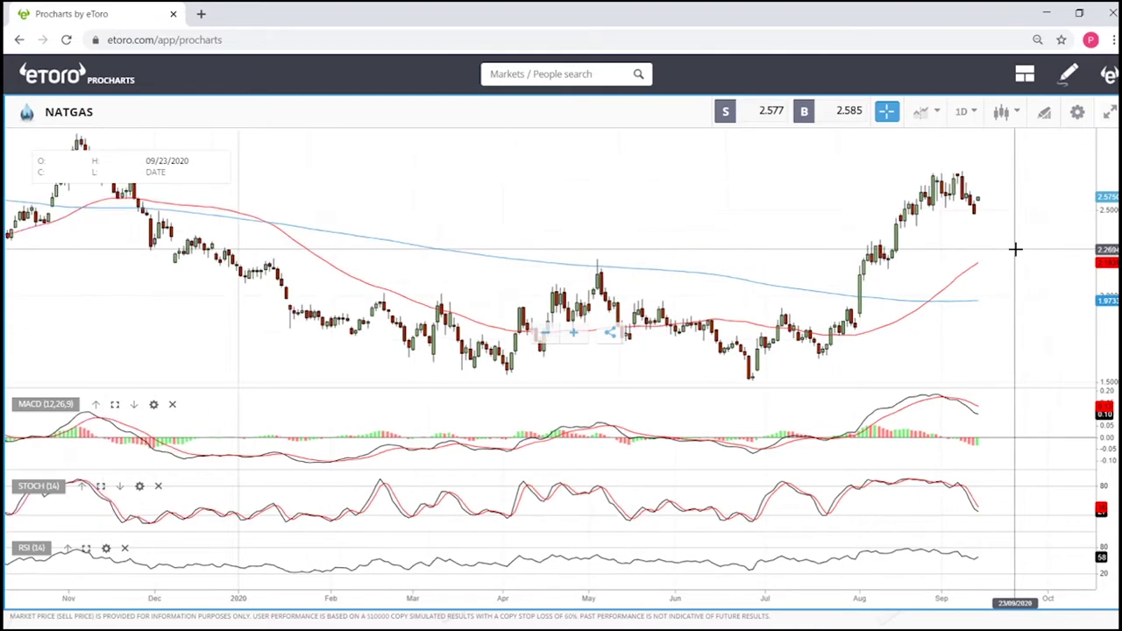
scroll(1020, 258, down, 1)
scroll(780, 272, down, 2)
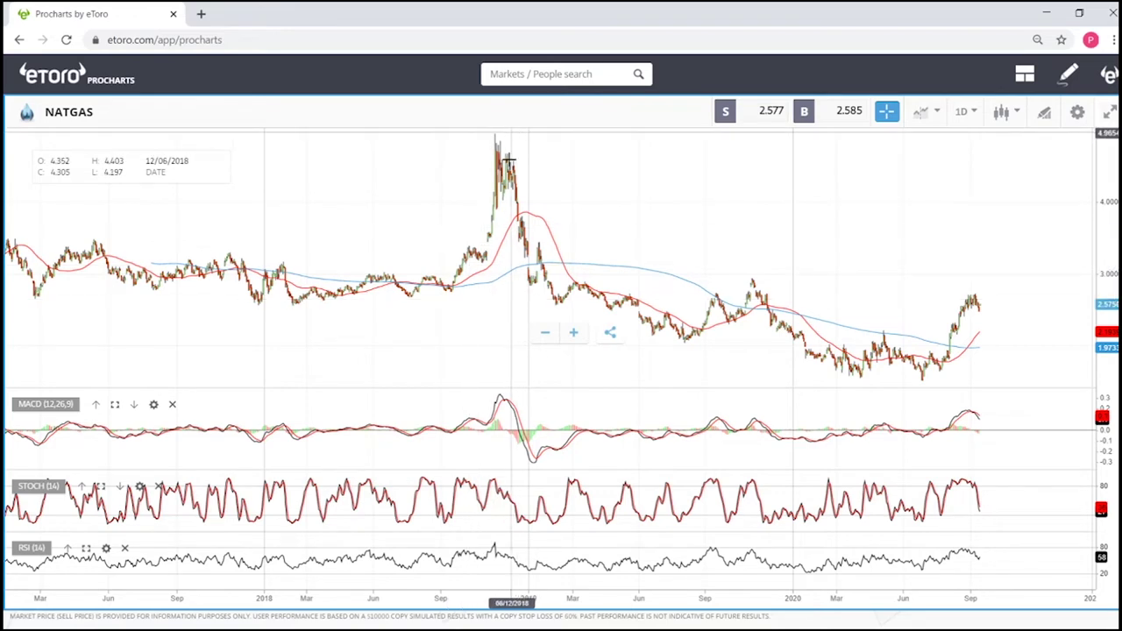
- Select the red 50-period moving average line and zoom back in
click(529, 218)
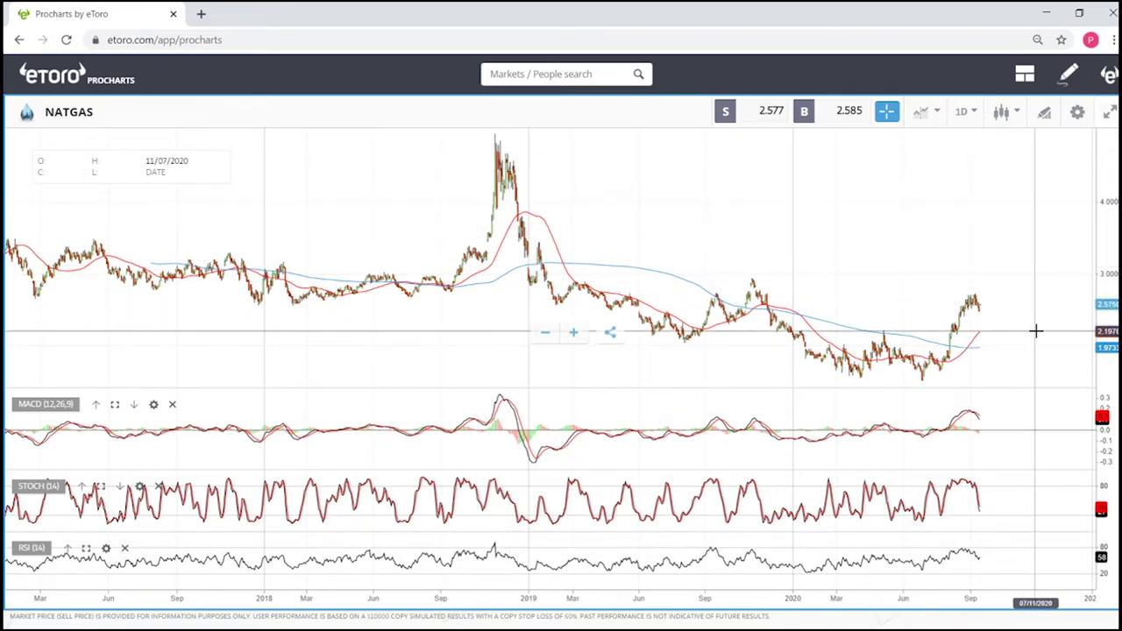
scroll(1034, 328, up, 5)
scroll(1033, 354, up, 2)
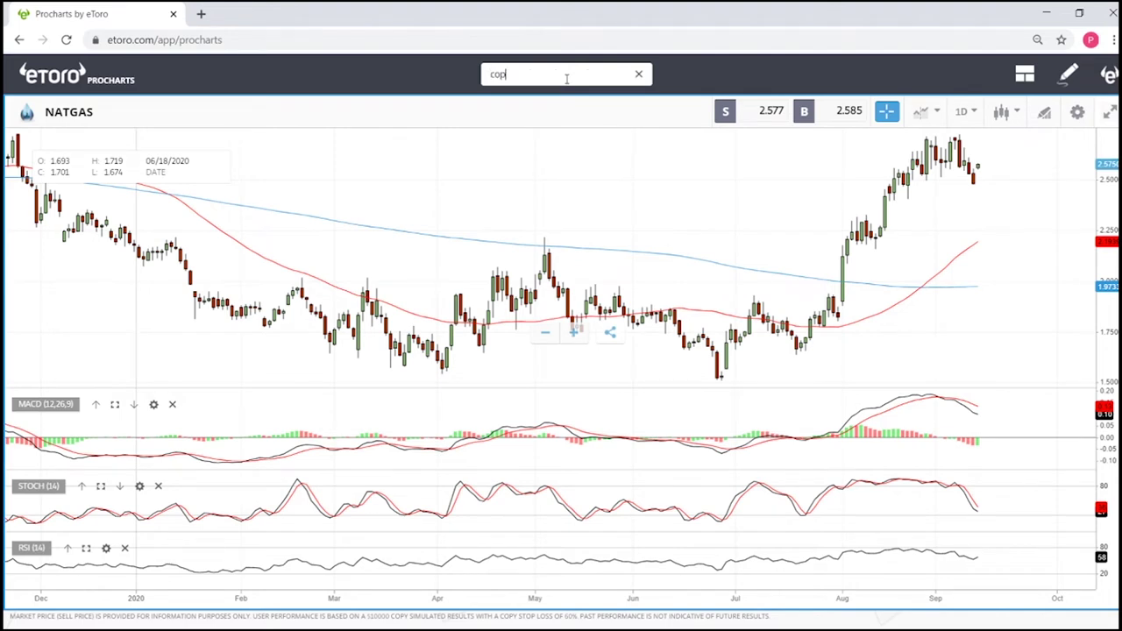
- Pick COPPER from the search results and zoom around its 2018–September 2020 daily chart
click(508, 168)
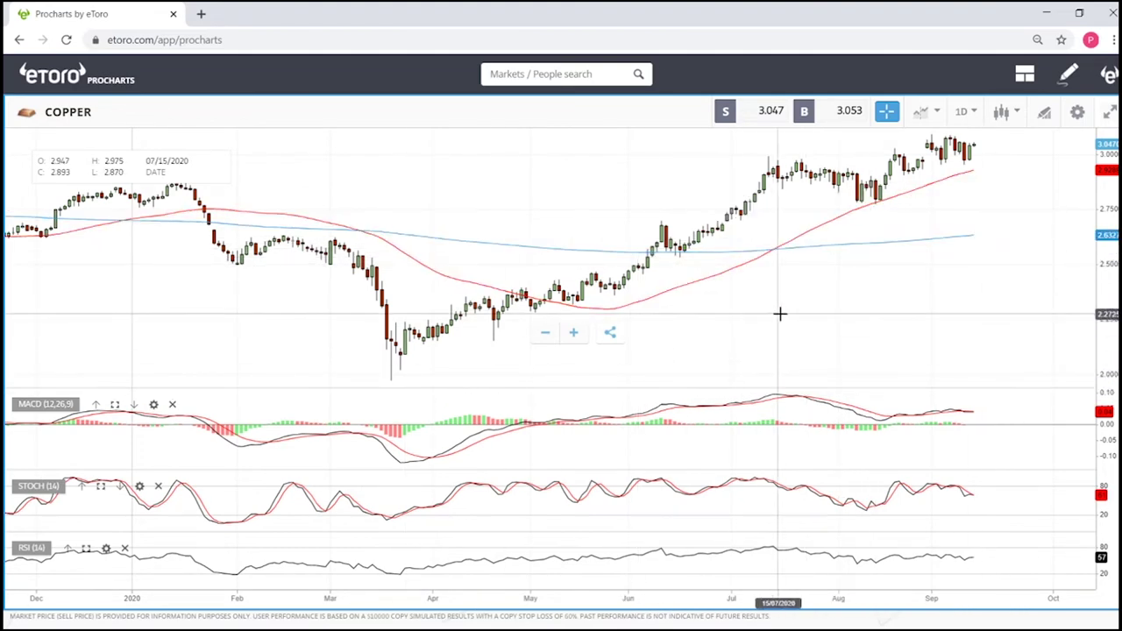
scroll(797, 308, down, 4)
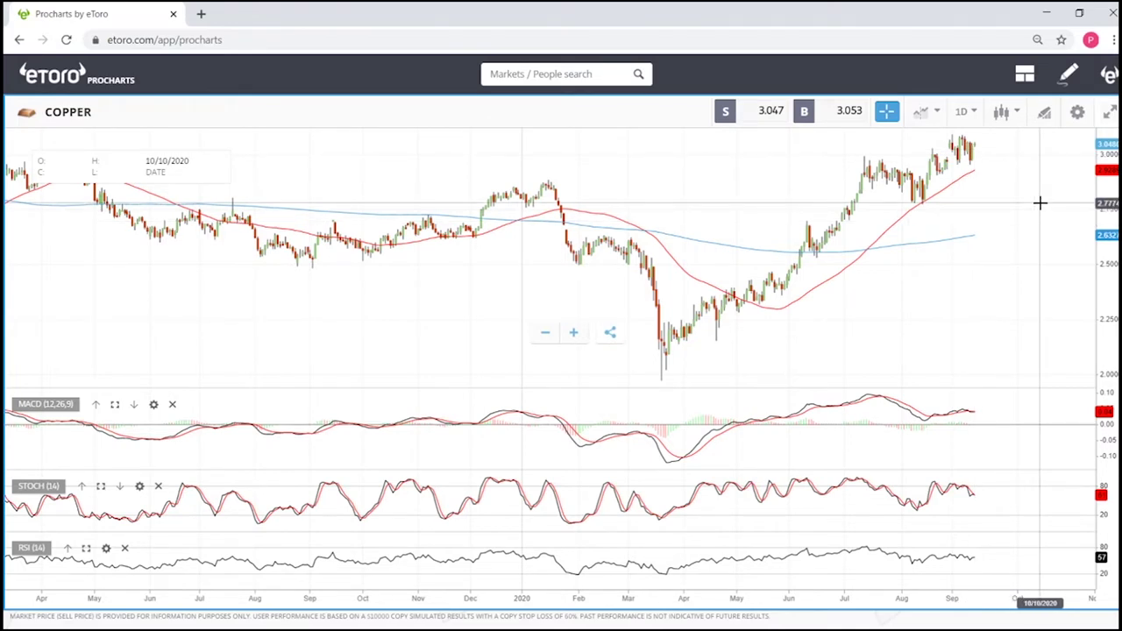
scroll(1040, 202, down, 5)
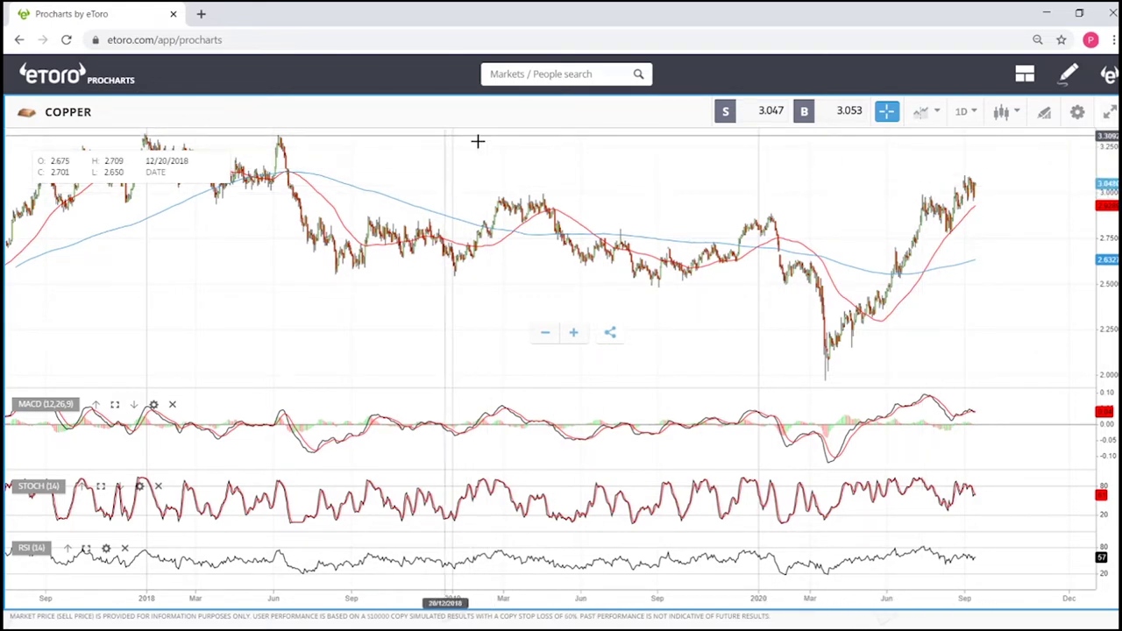
scroll(991, 263, up, 5)
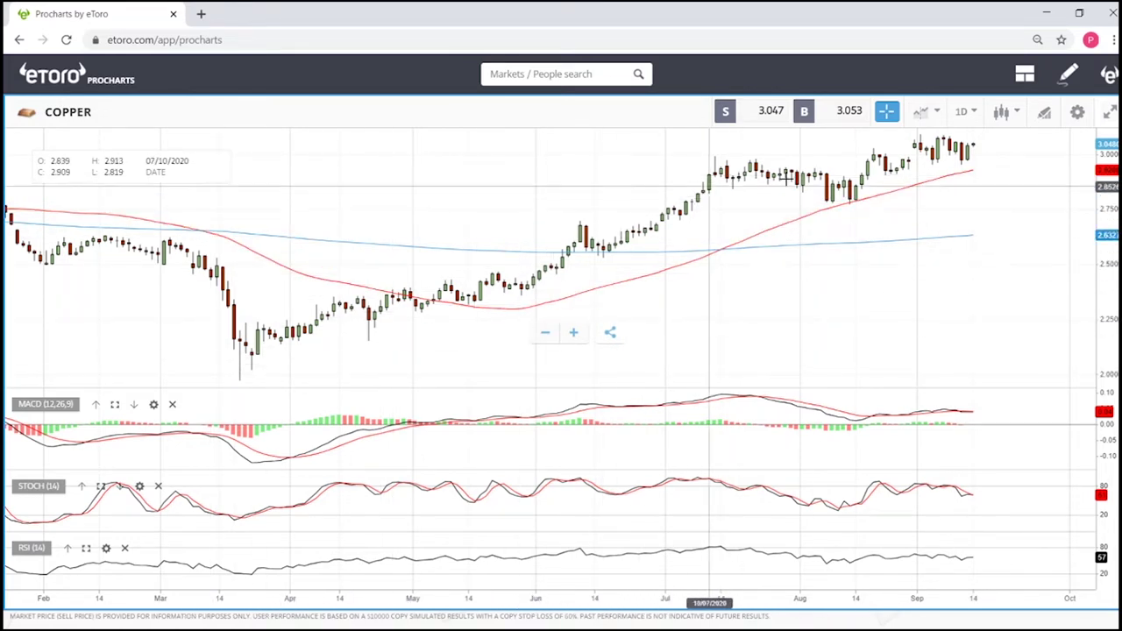
scroll(1073, 195, down, 5)
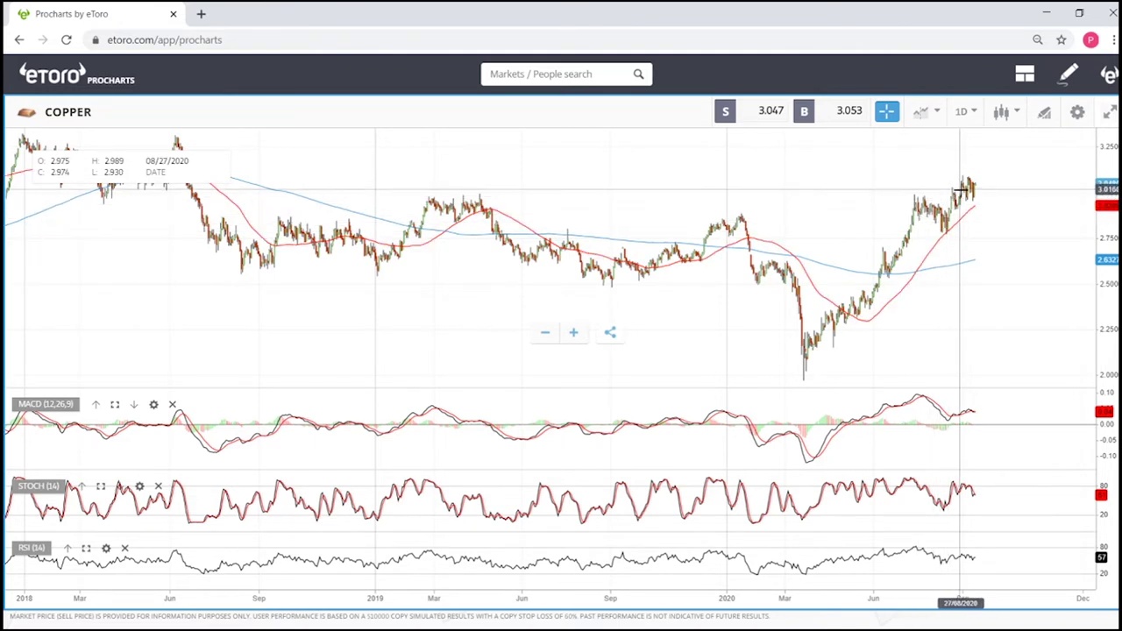
scroll(1046, 247, up, 4)
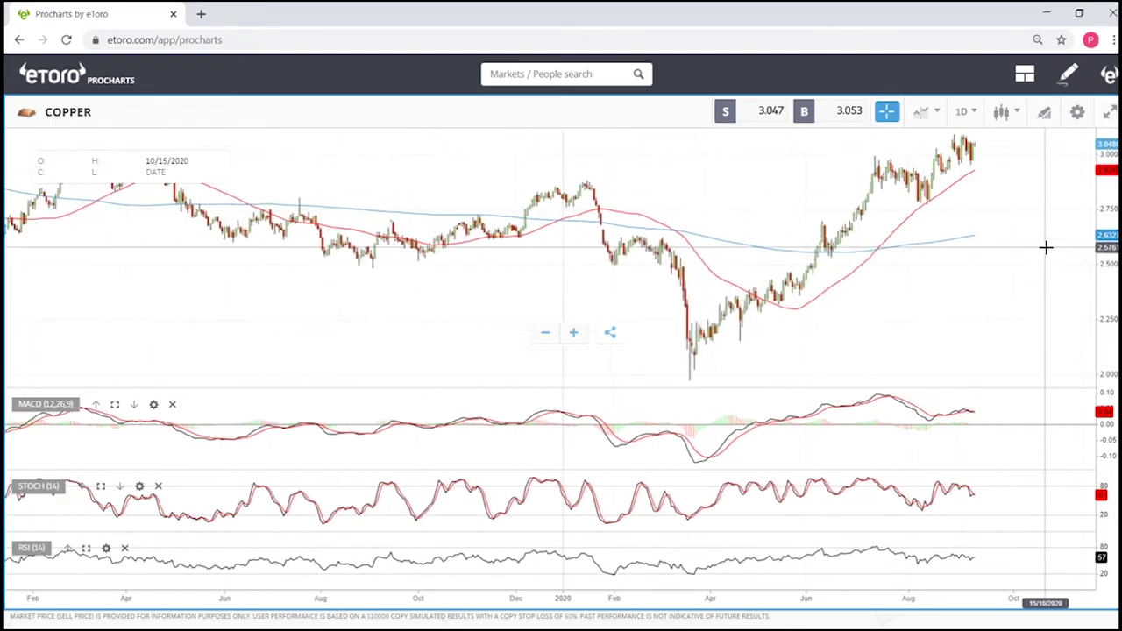
scroll(1048, 242, up, 3)
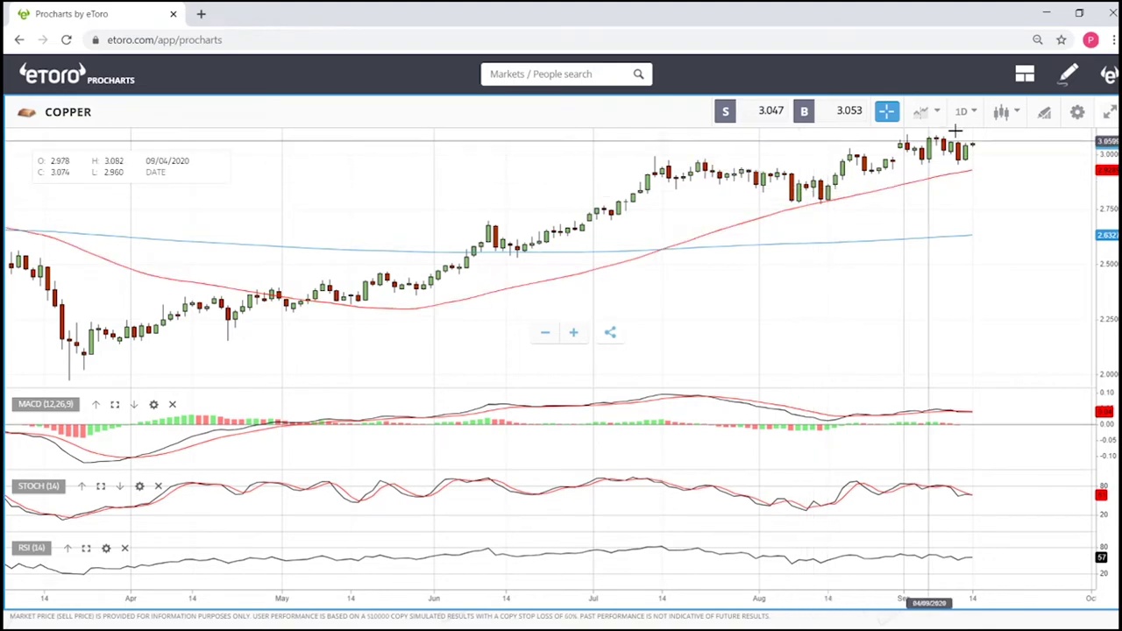
scroll(1035, 162, down, 3)
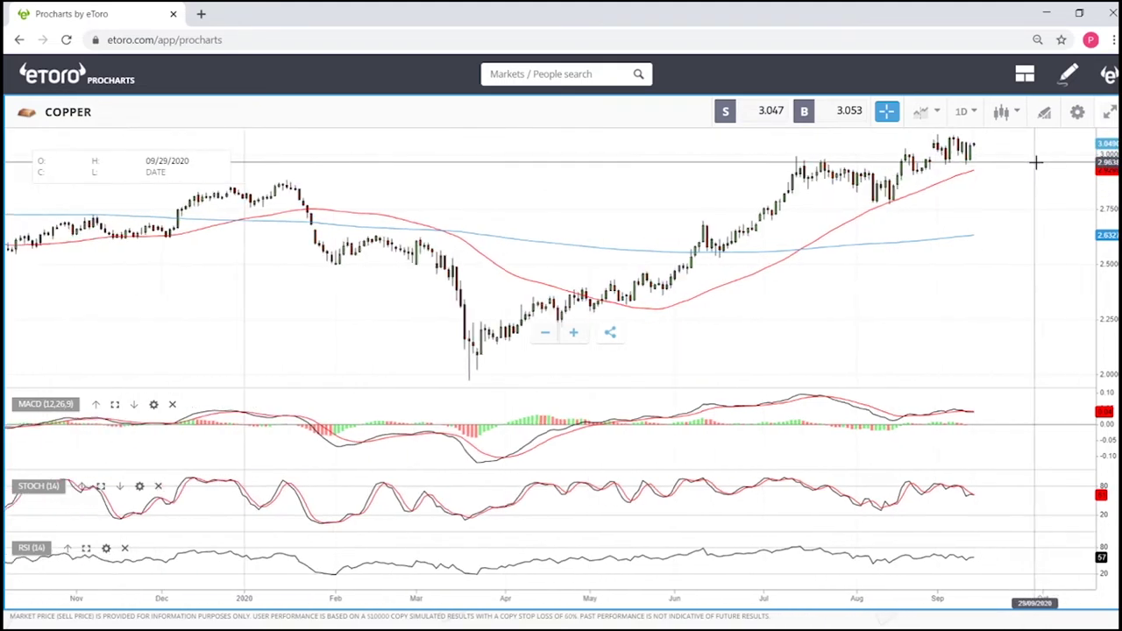
scroll(1035, 163, up, 8)
scroll(1034, 162, up, 3)
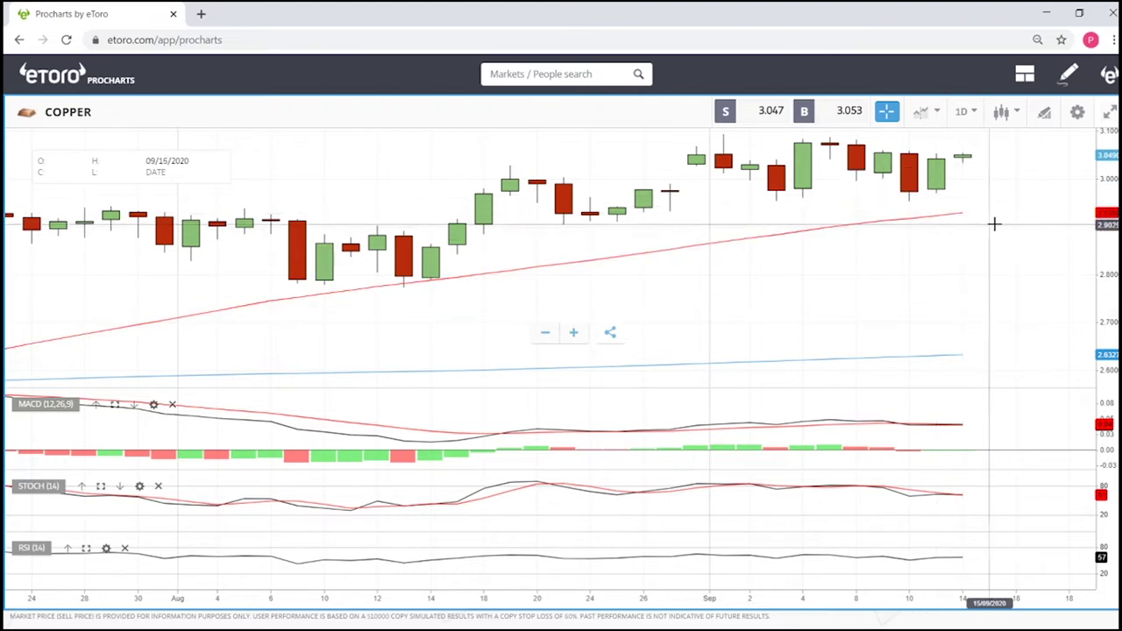
scroll(980, 222, down, 3)
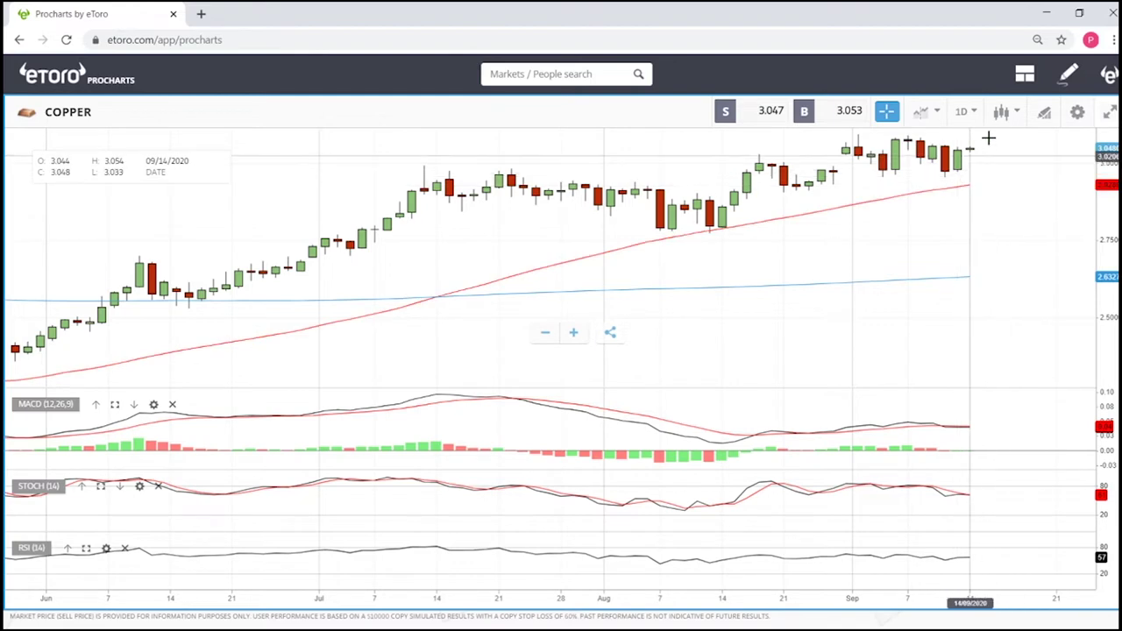
scroll(991, 230, down, 4)
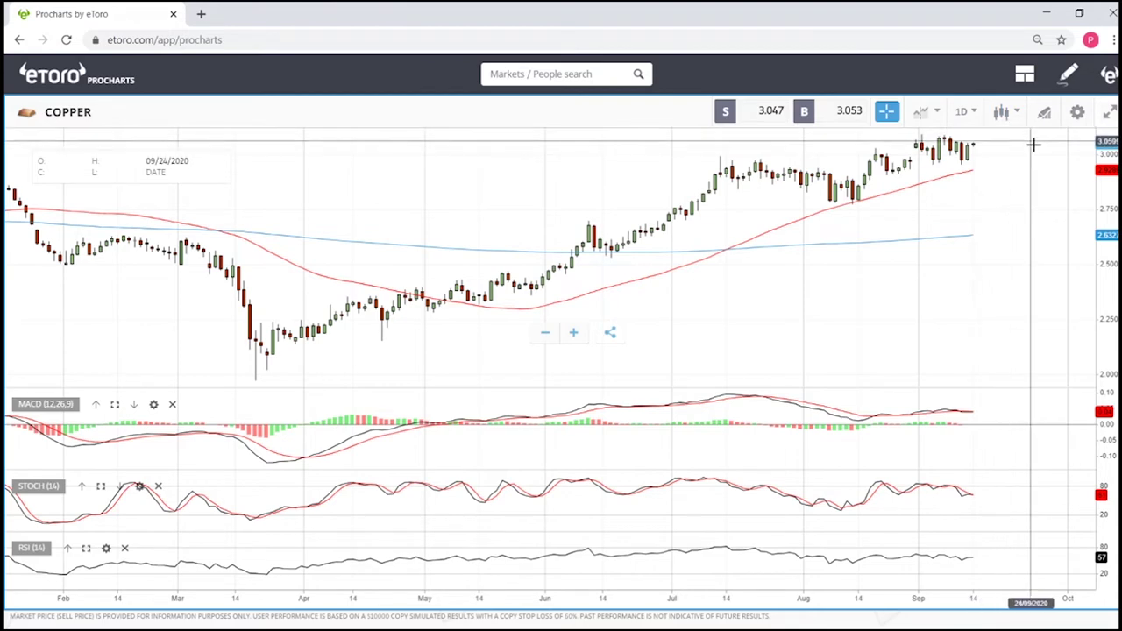
scroll(1016, 171, down, 3)
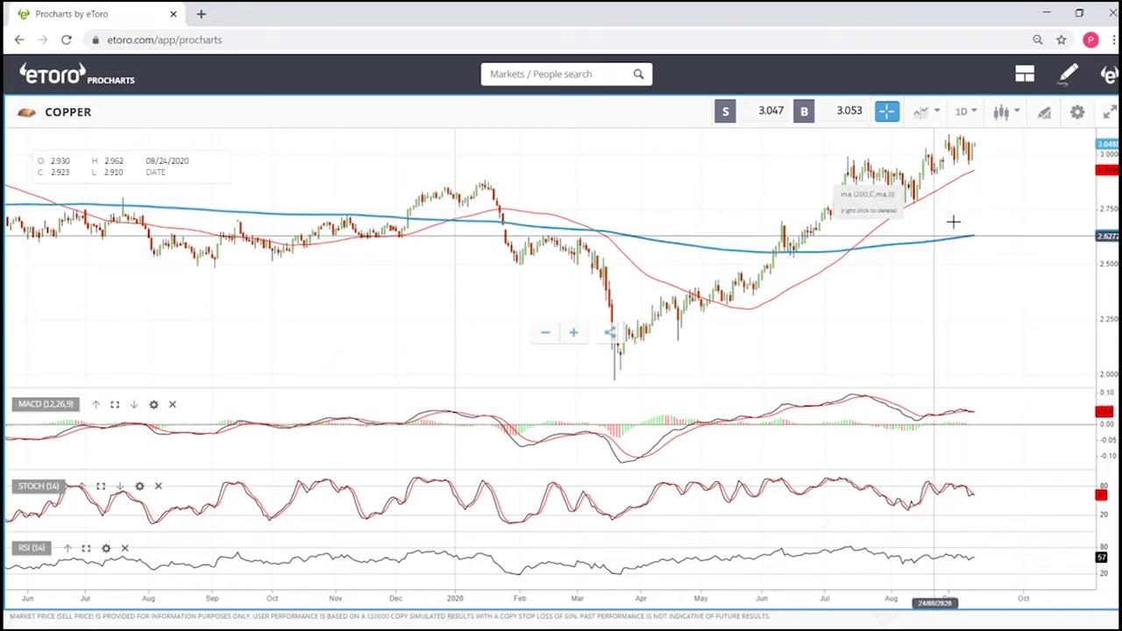
- Zoom the COPPER chart in and out, then search the markets for 'gold'
scroll(1019, 220, up, 5)
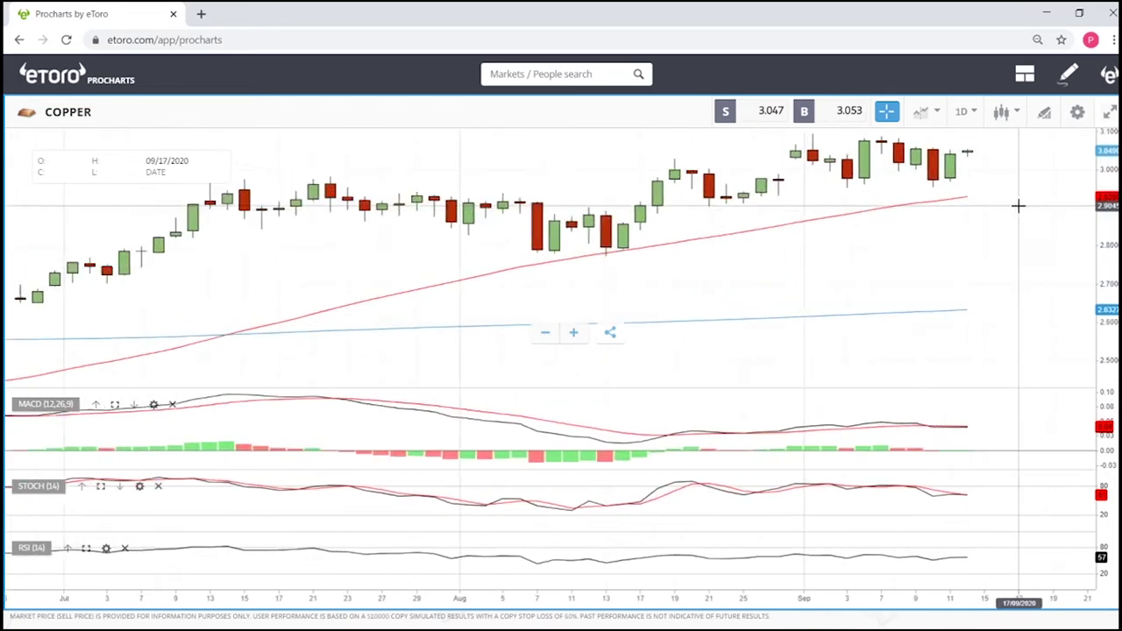
scroll(1017, 201, up, 1)
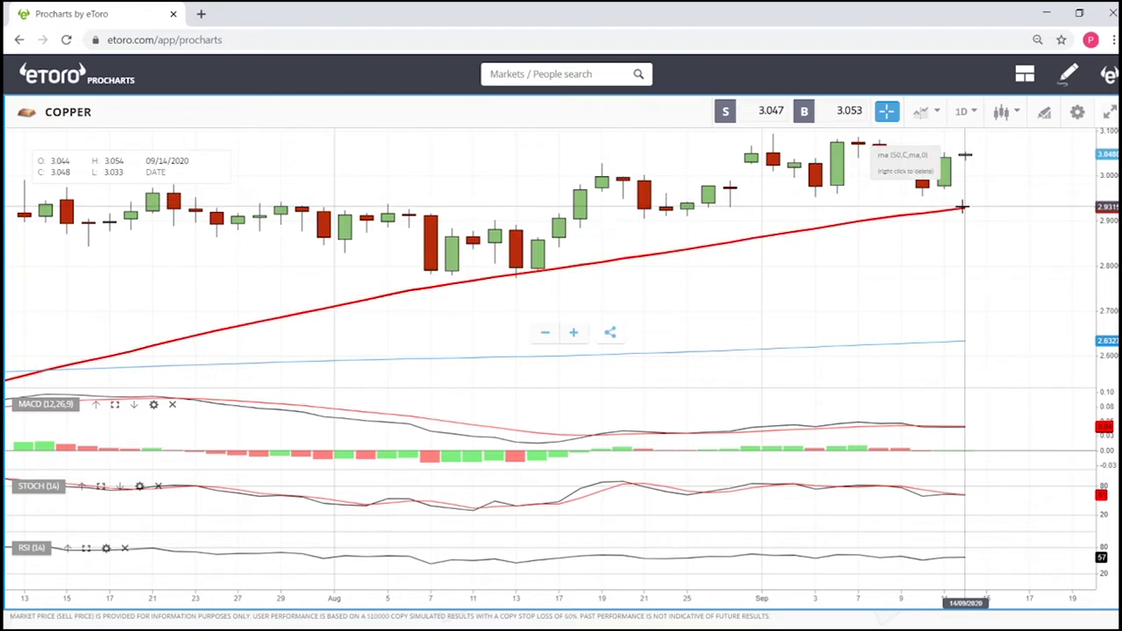
scroll(999, 191, down, 3)
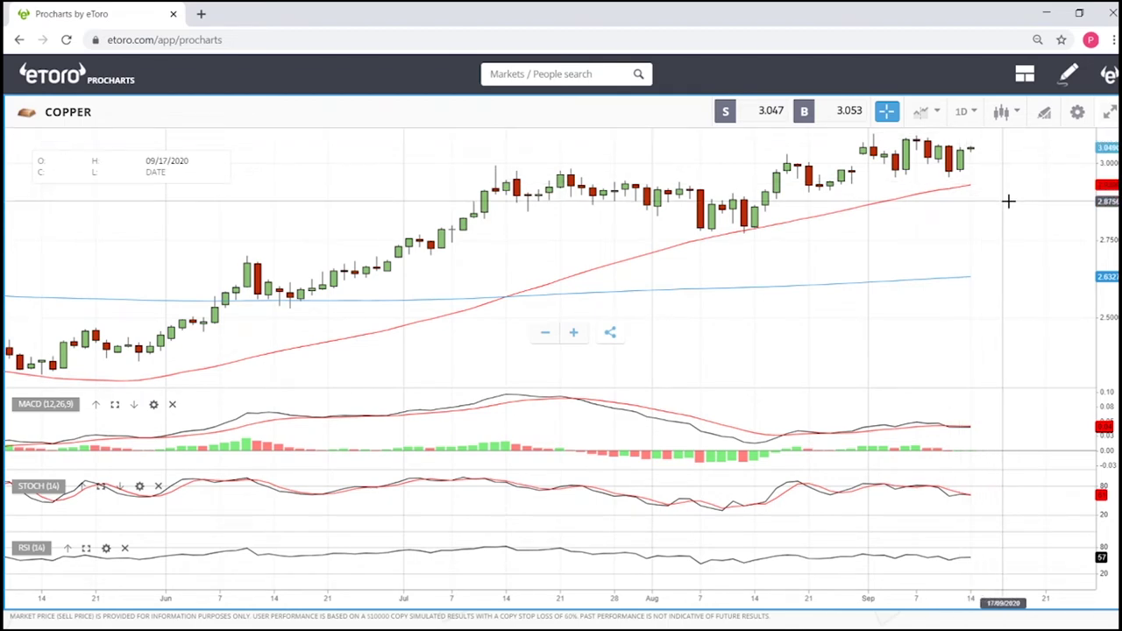
scroll(1007, 200, down, 3)
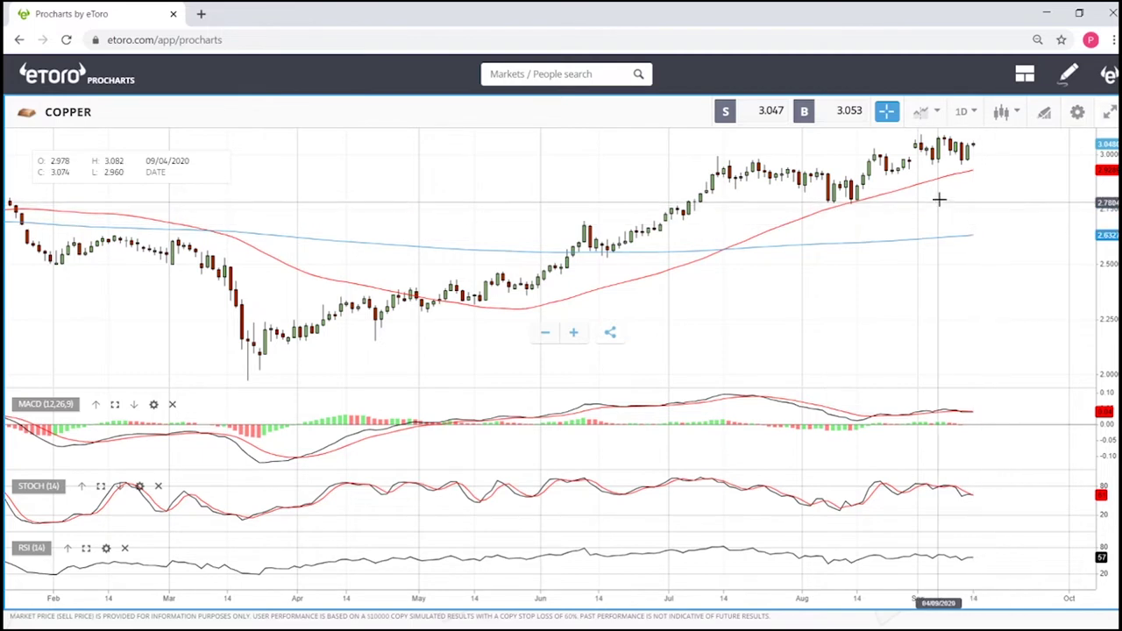
click(589, 76)
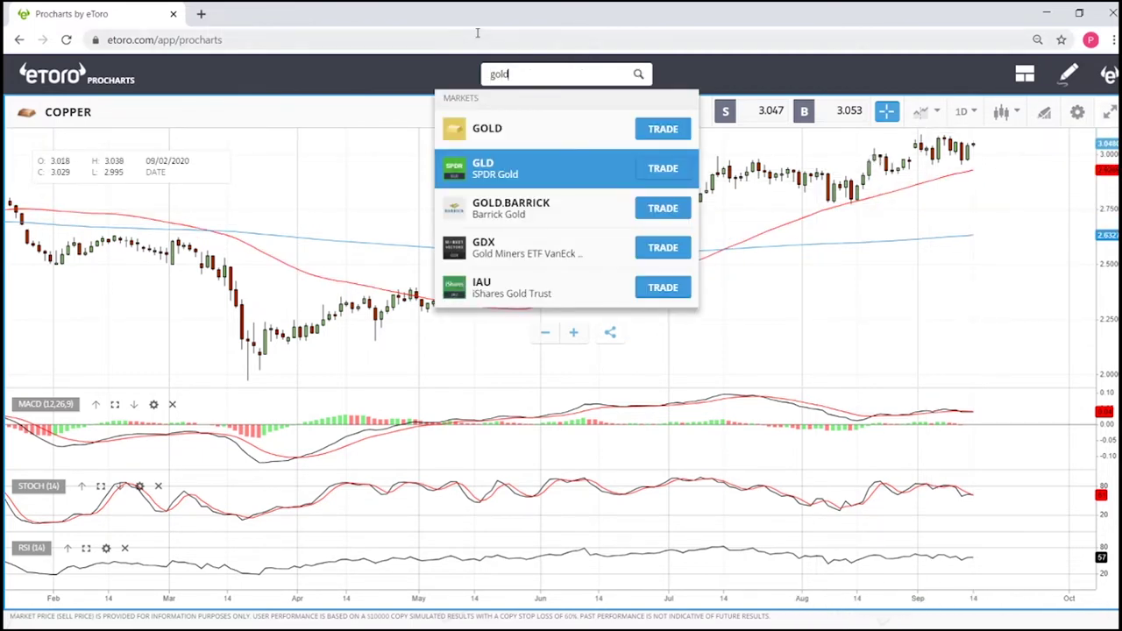
click(487, 130)
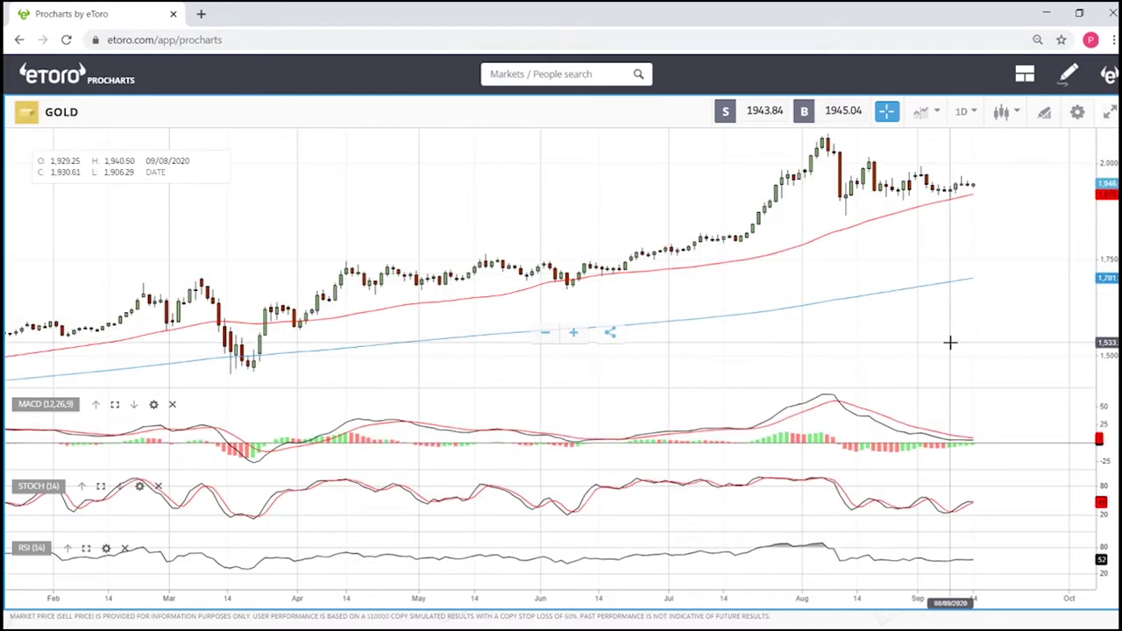
scroll(984, 271, down, 5)
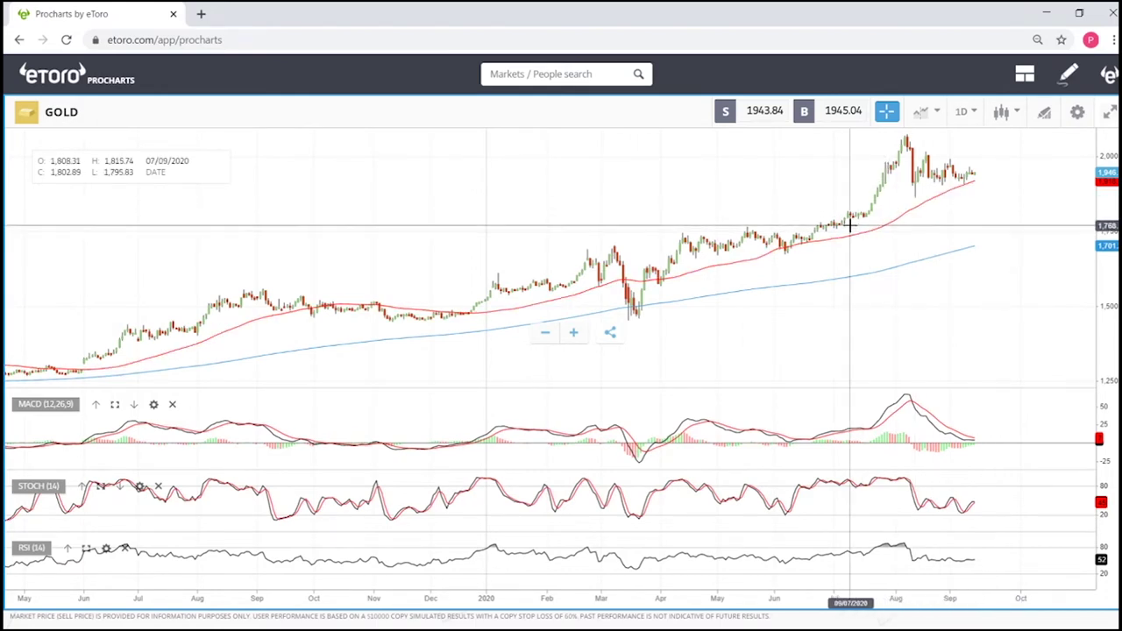
scroll(1026, 234, up, 3)
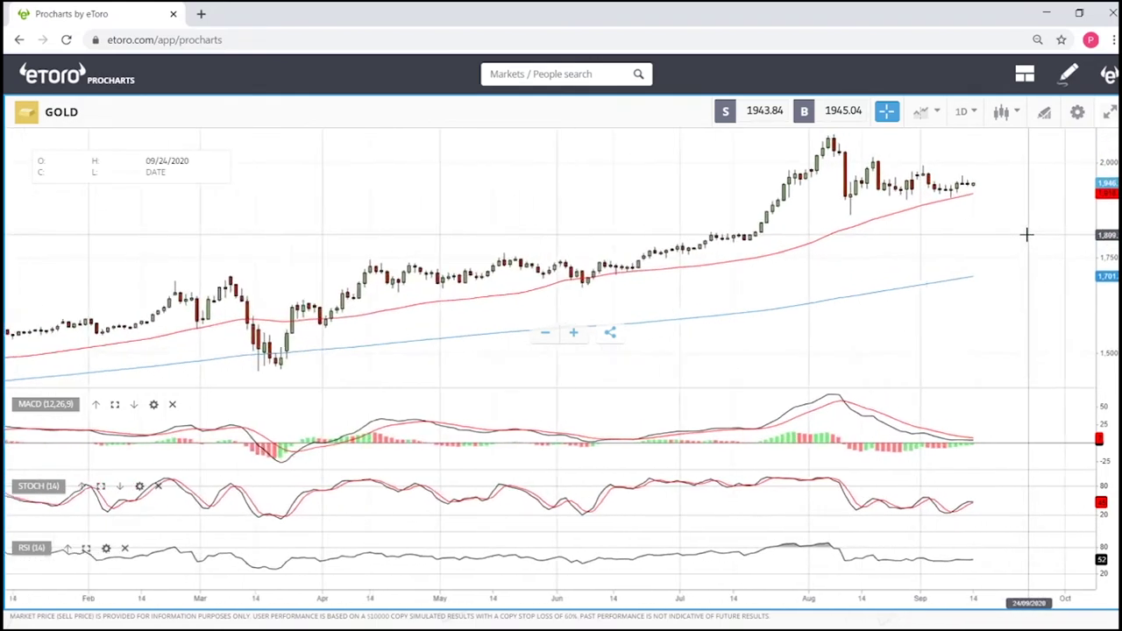
scroll(1026, 234, up, 3)
scroll(1026, 234, down, 2)
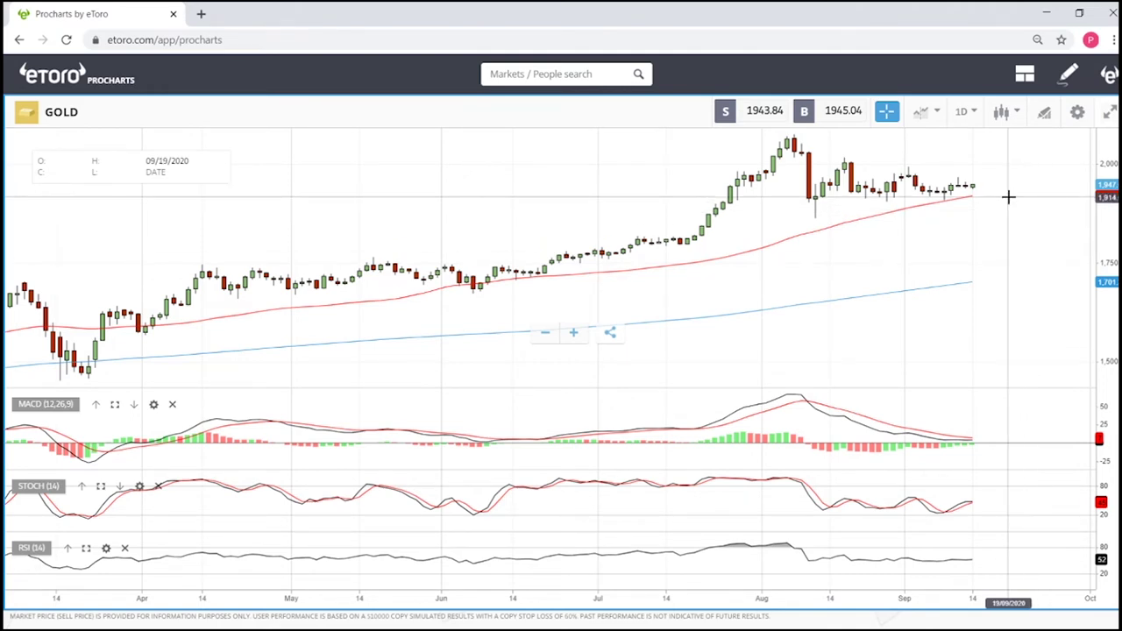
scroll(1008, 197, down, 4)
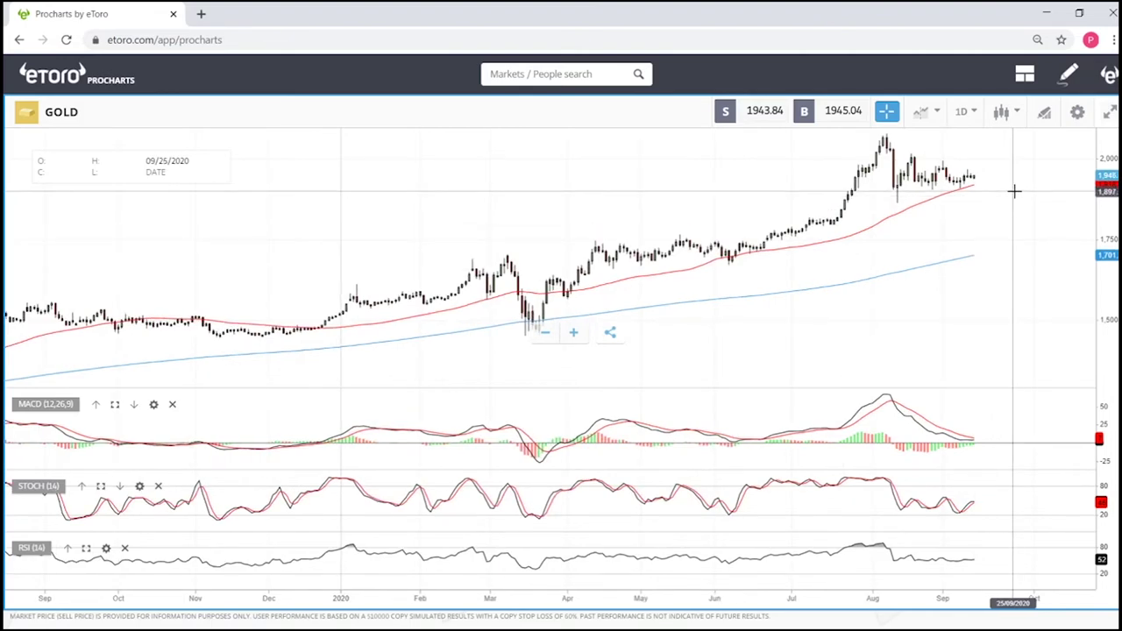
scroll(1014, 191, up, 3)
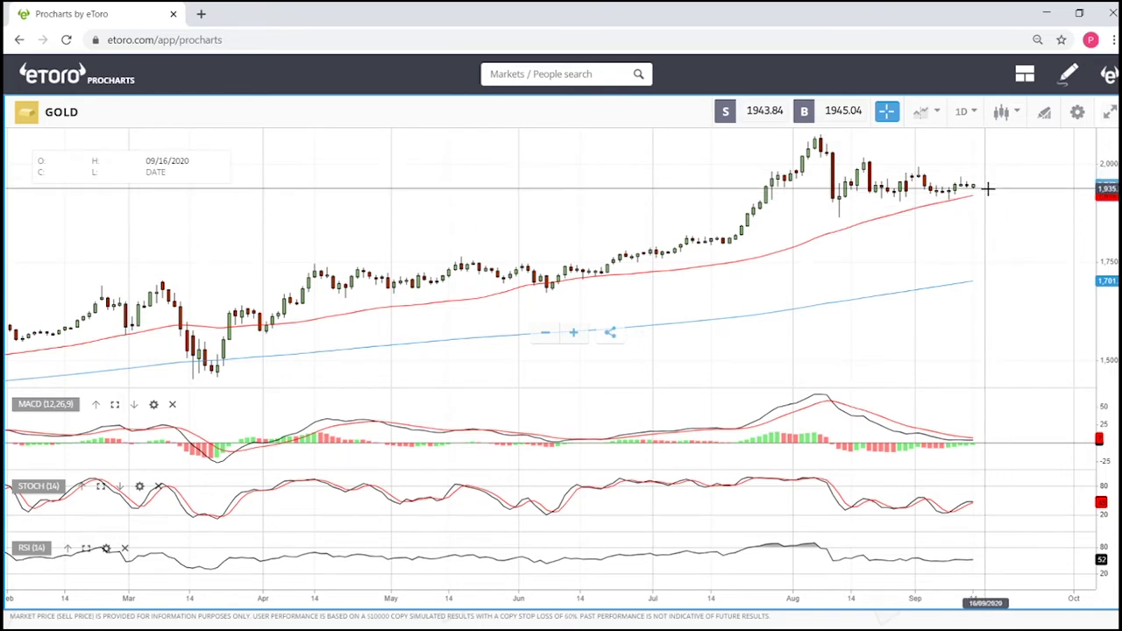
scroll(989, 189, up, 2)
scroll(991, 190, down, 3)
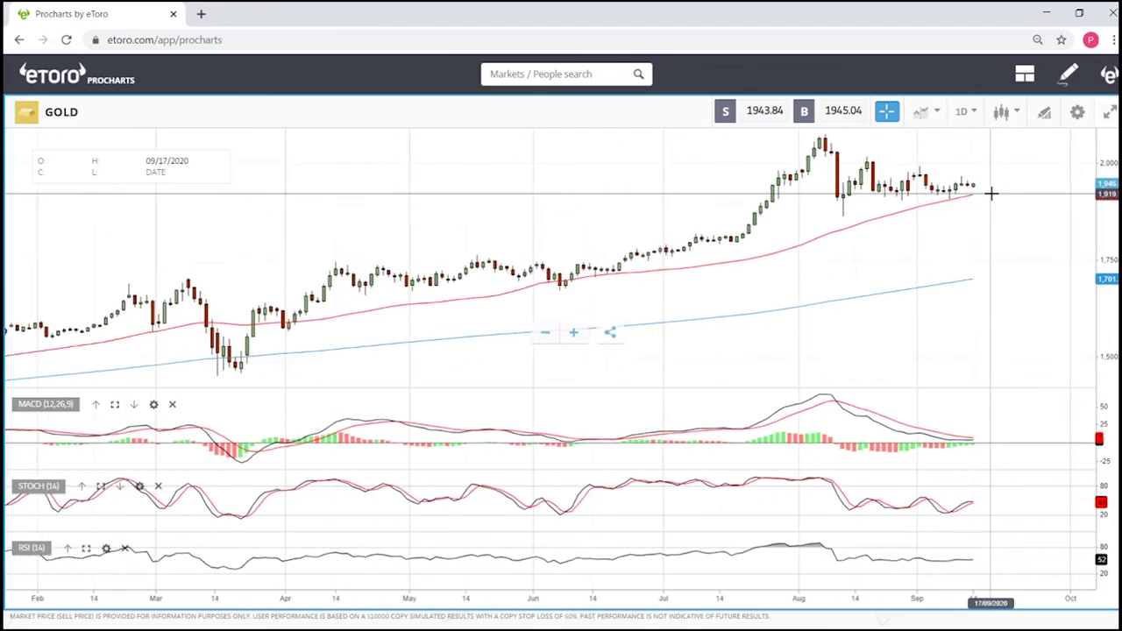
- Draw a falling trend line on GOLD from the August peak along the recent highs
click(1043, 113)
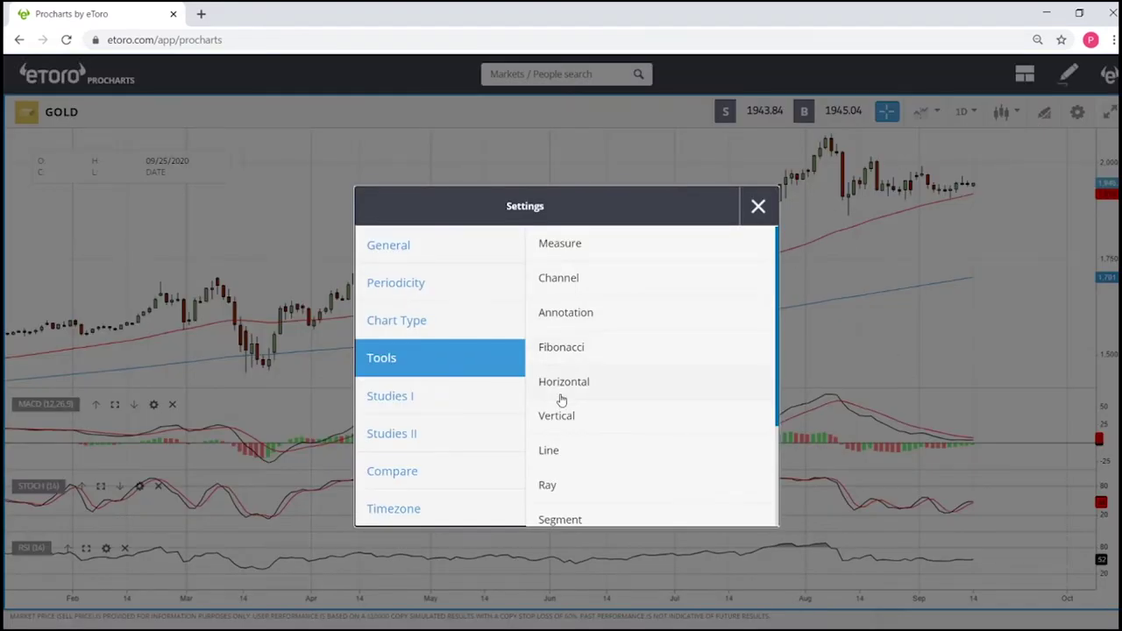
click(571, 457)
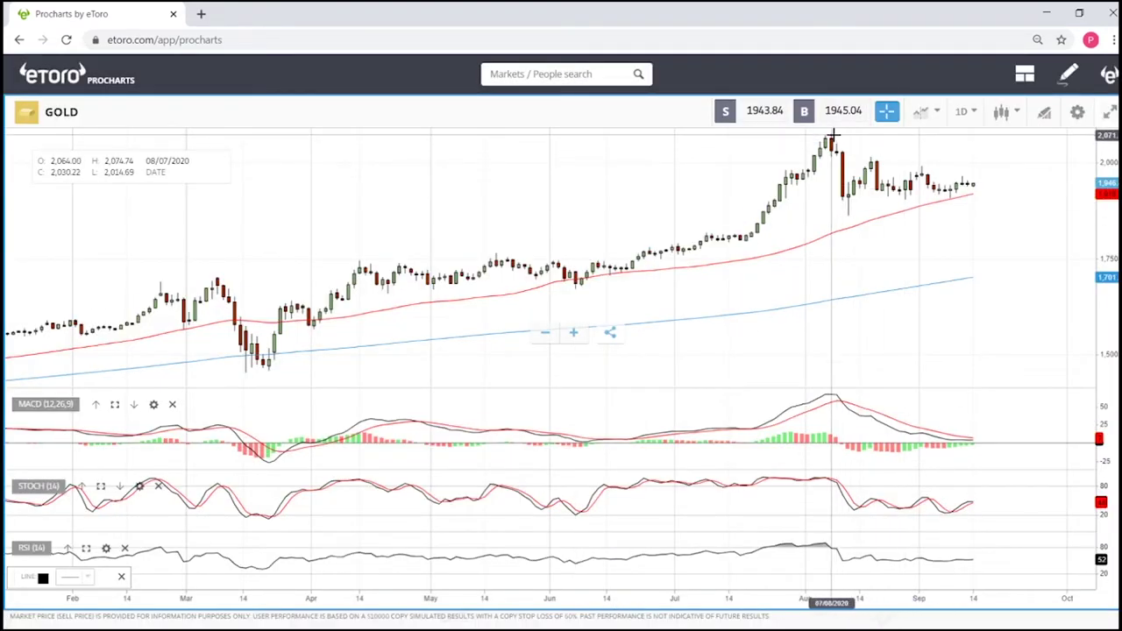
click(832, 136)
click(1013, 191)
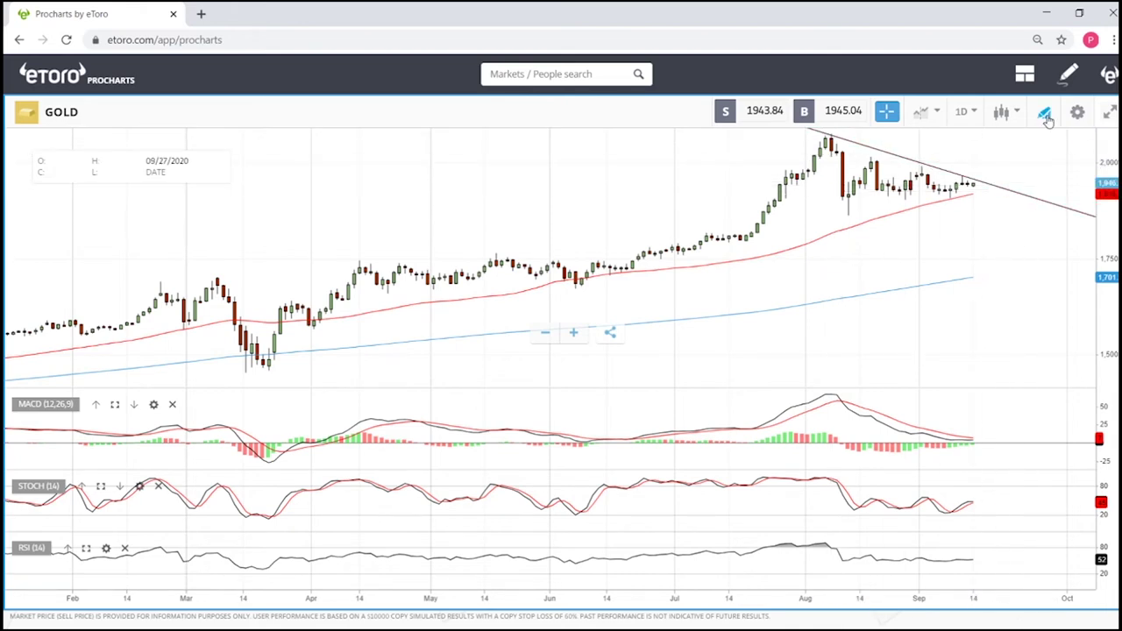
- Draw a rising trend line from the March low toward the upper right
click(1044, 114)
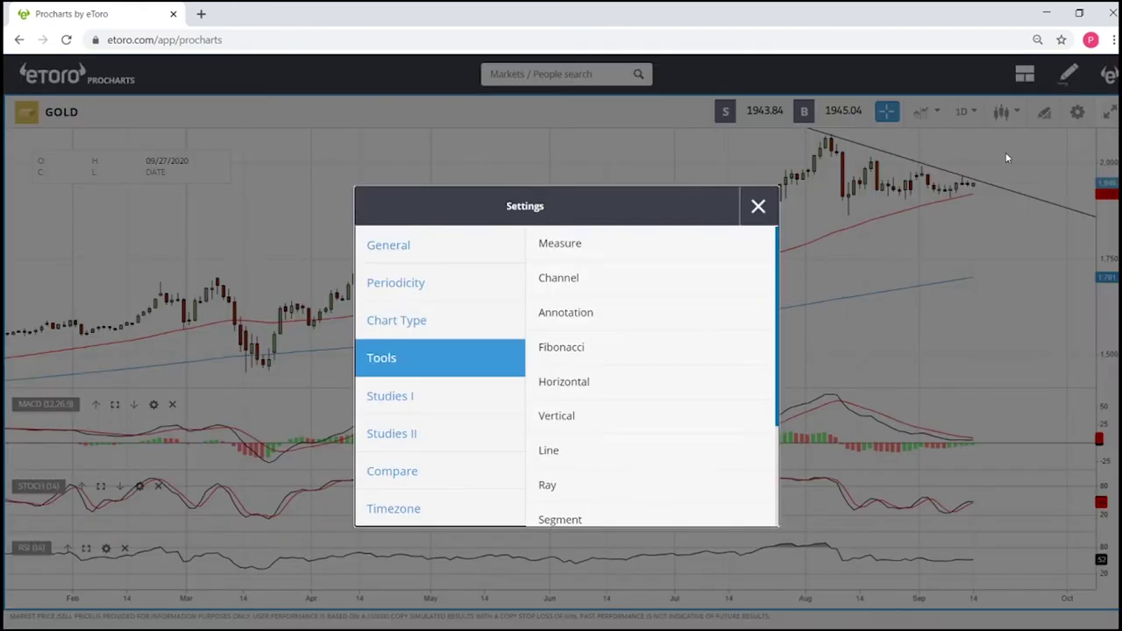
click(570, 452)
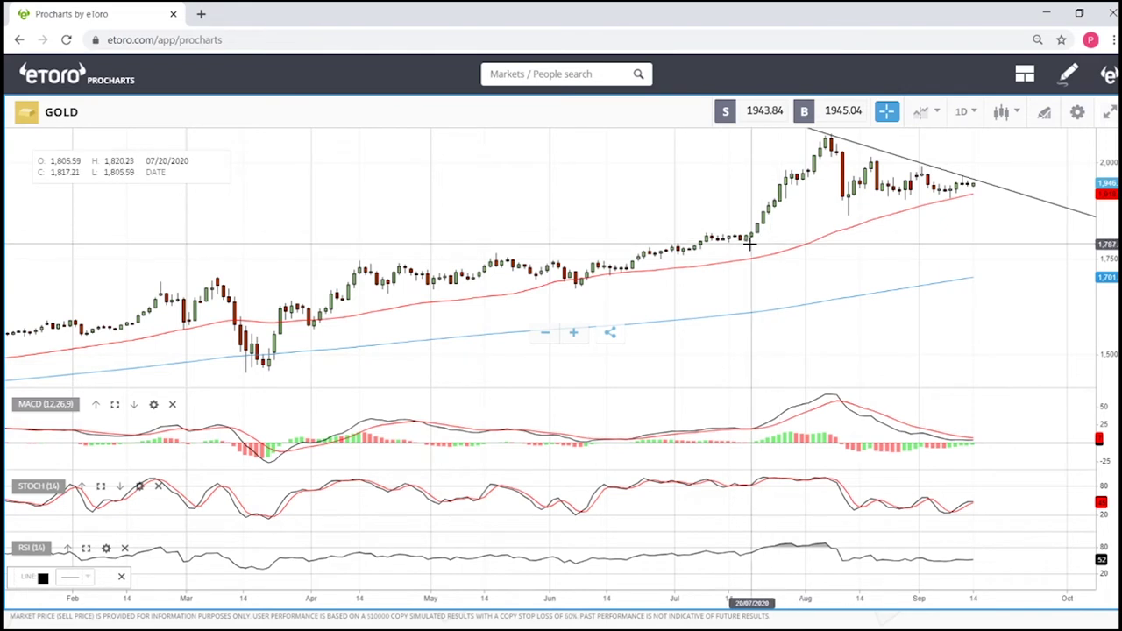
click(175, 385)
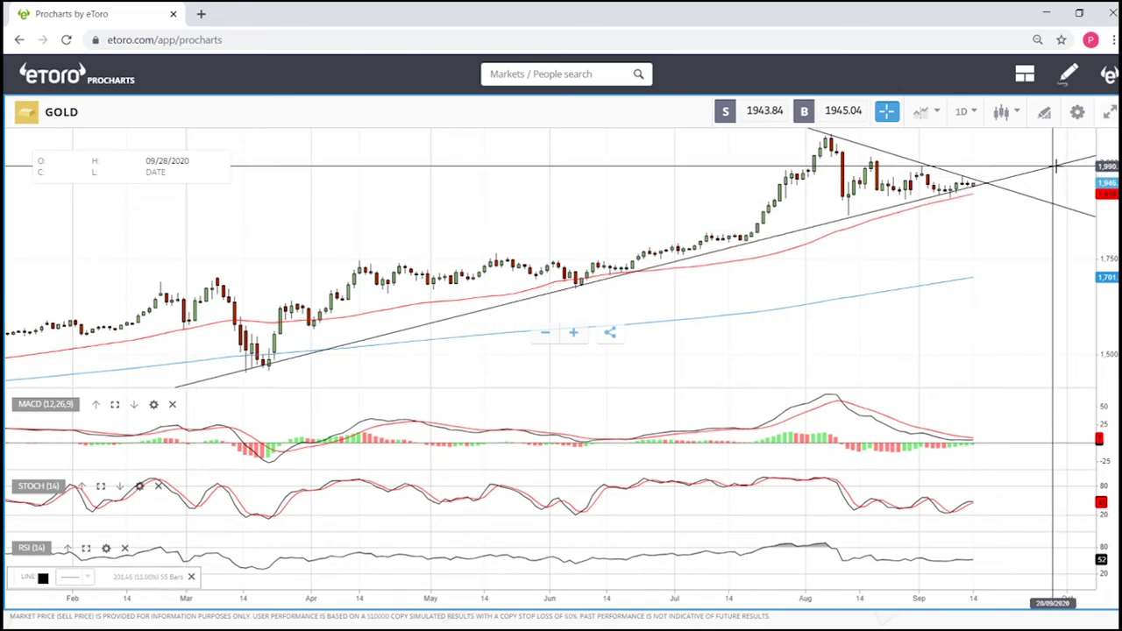
click(1056, 167)
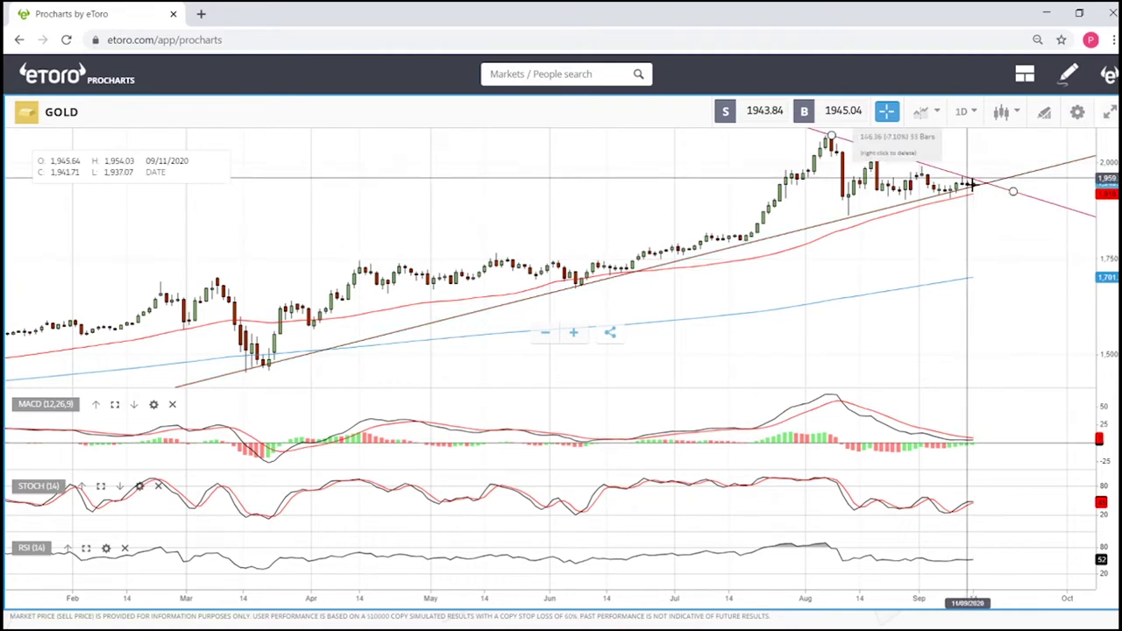
scroll(997, 198, up, 3)
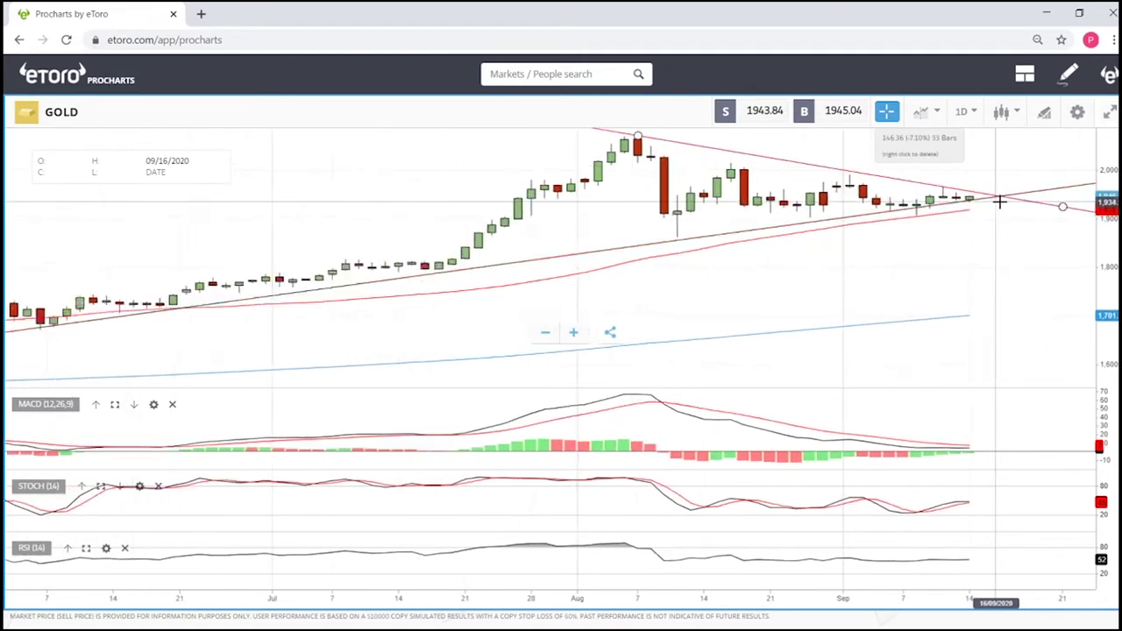
scroll(999, 202, up, 2)
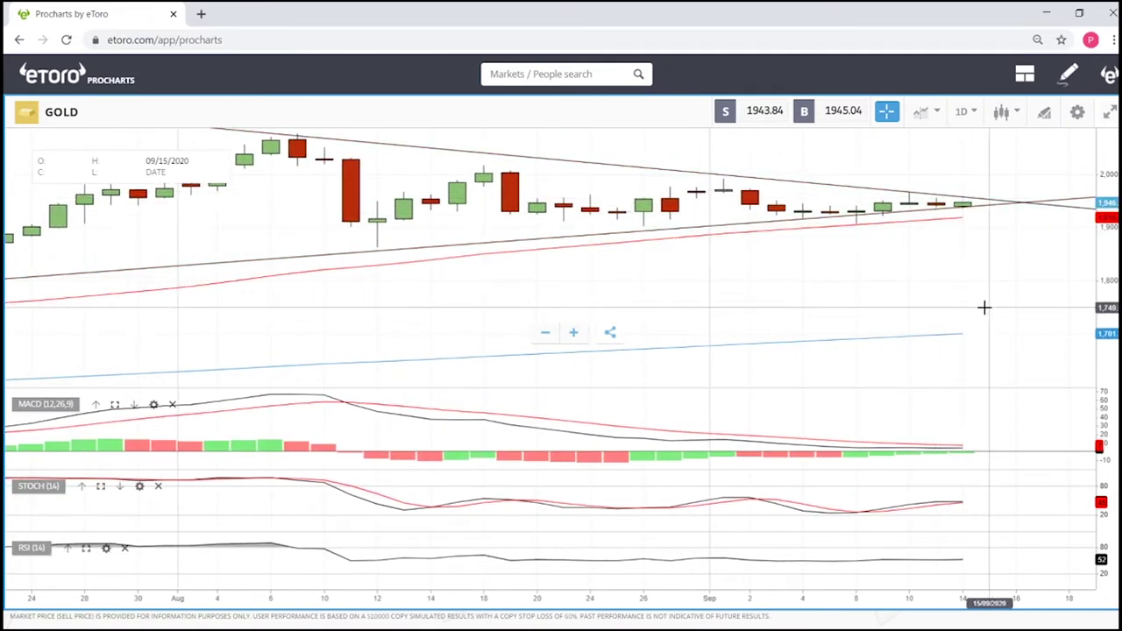
scroll(986, 305, down, 5)
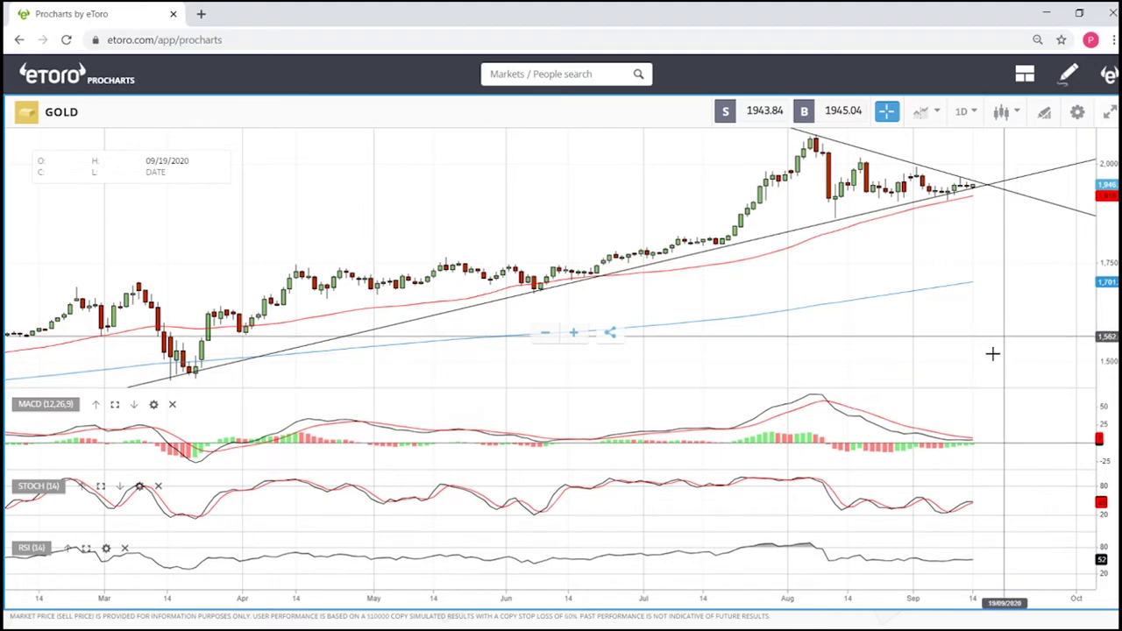
scroll(1053, 283, up, 3)
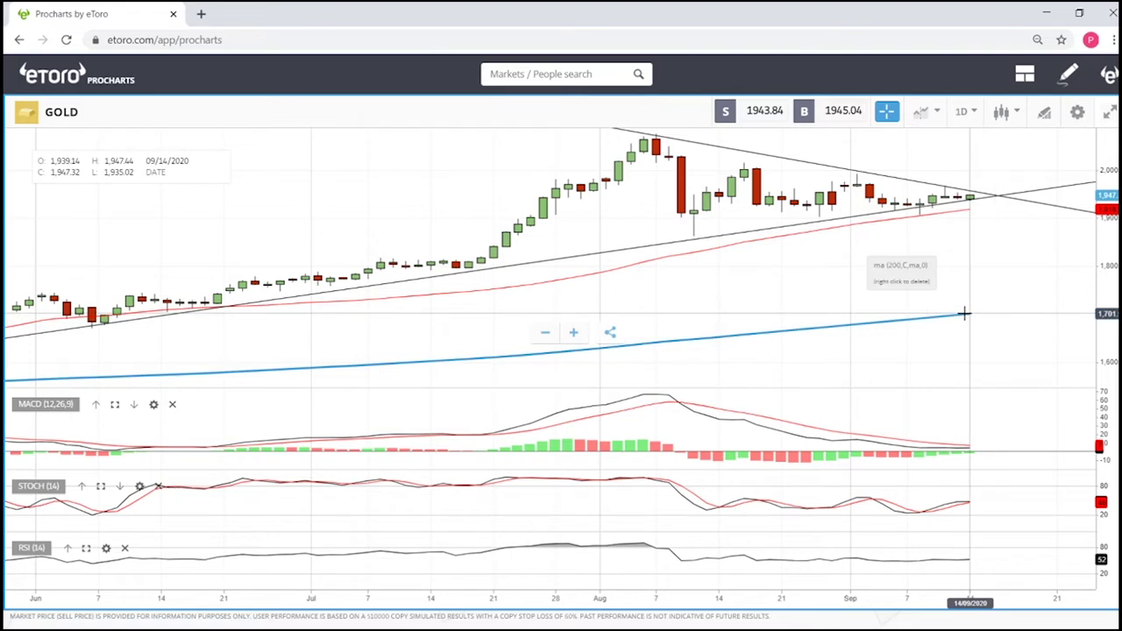
scroll(1001, 263, down, 5)
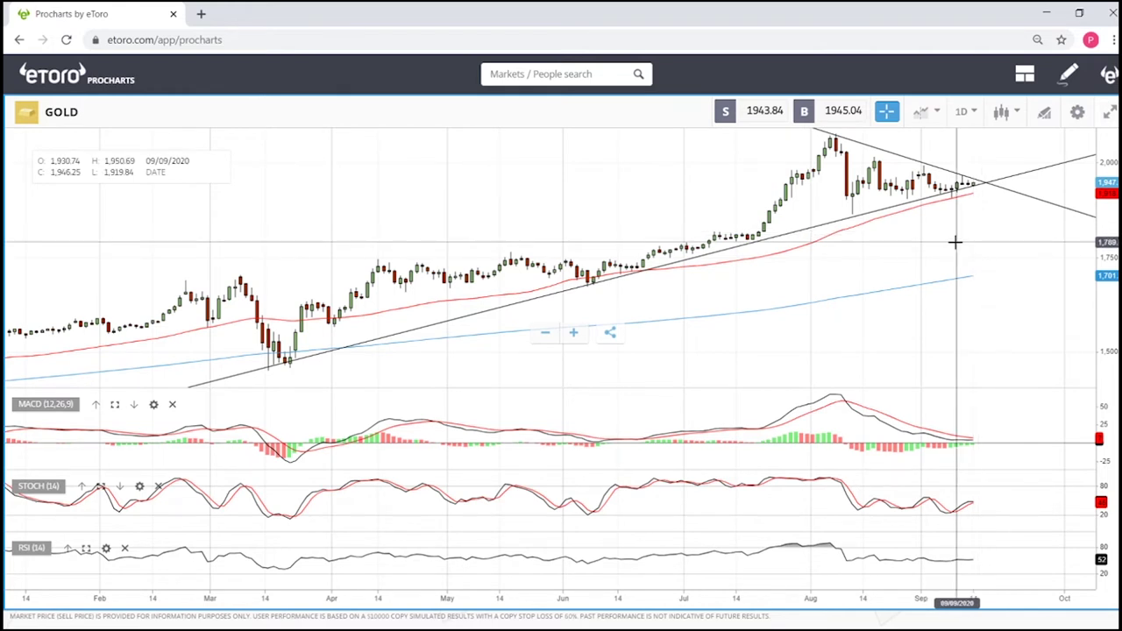
click(969, 182)
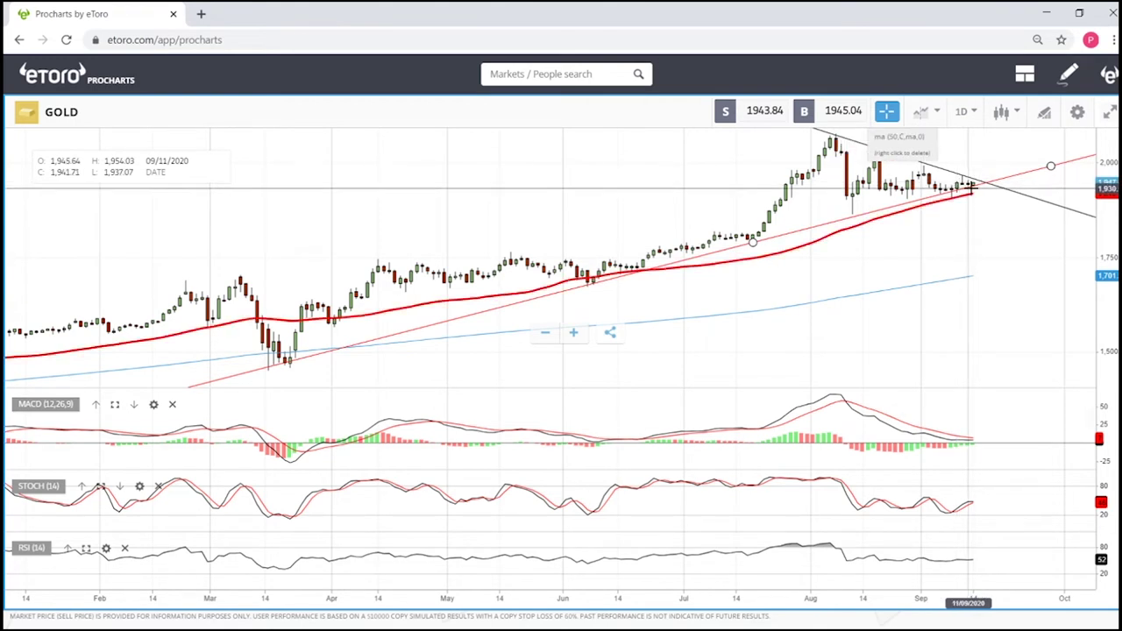
click(885, 215)
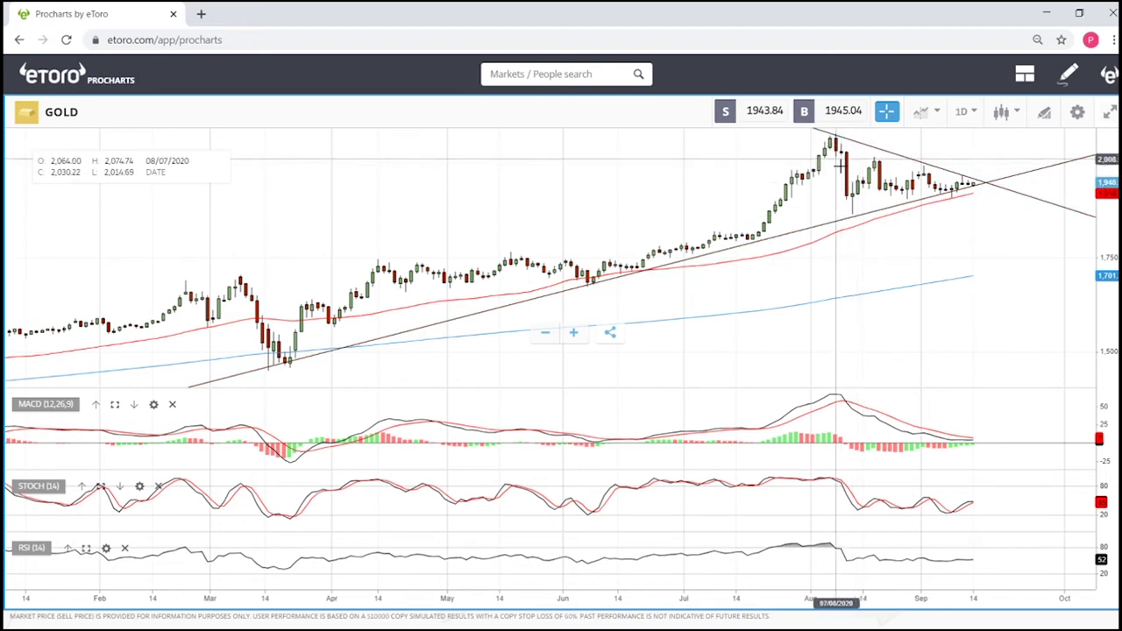
click(983, 178)
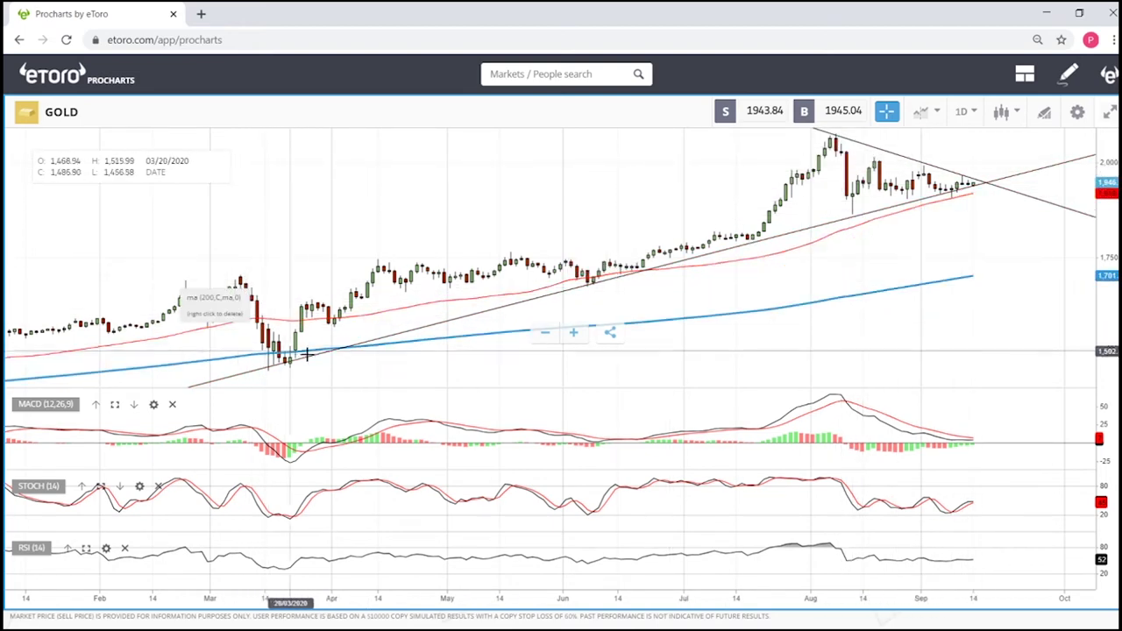
click(558, 313)
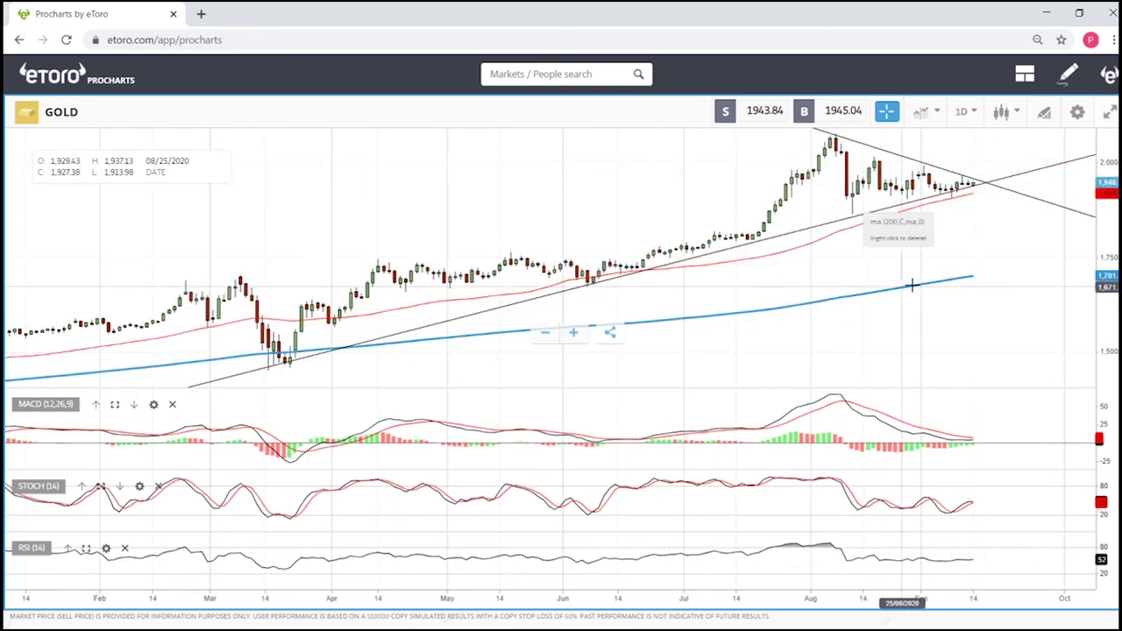
click(971, 193)
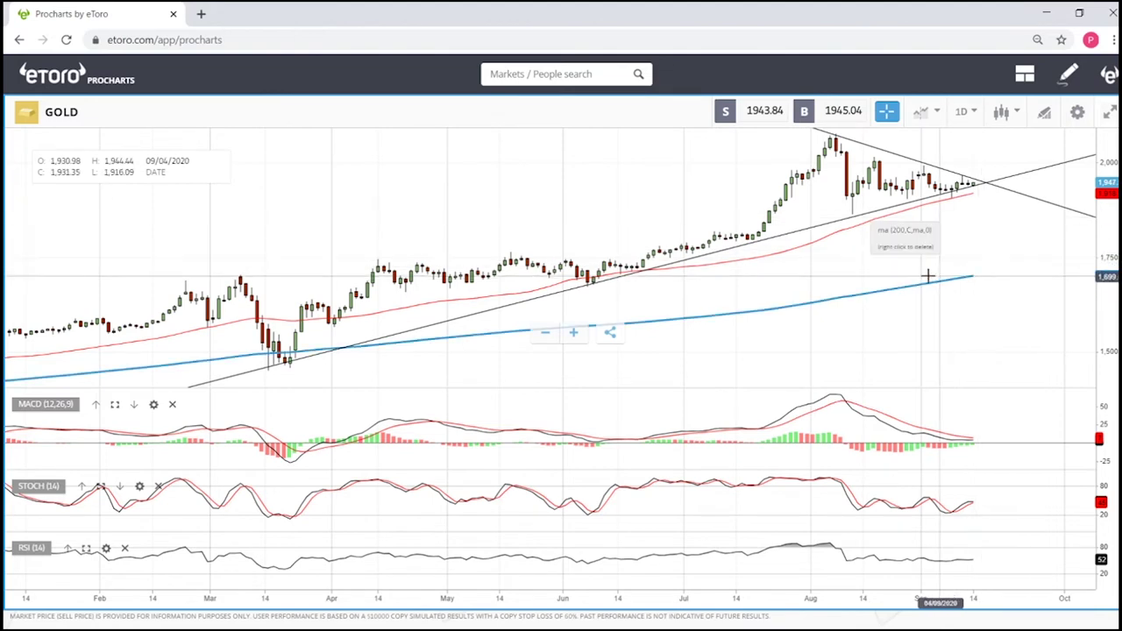
scroll(902, 306, down, 6)
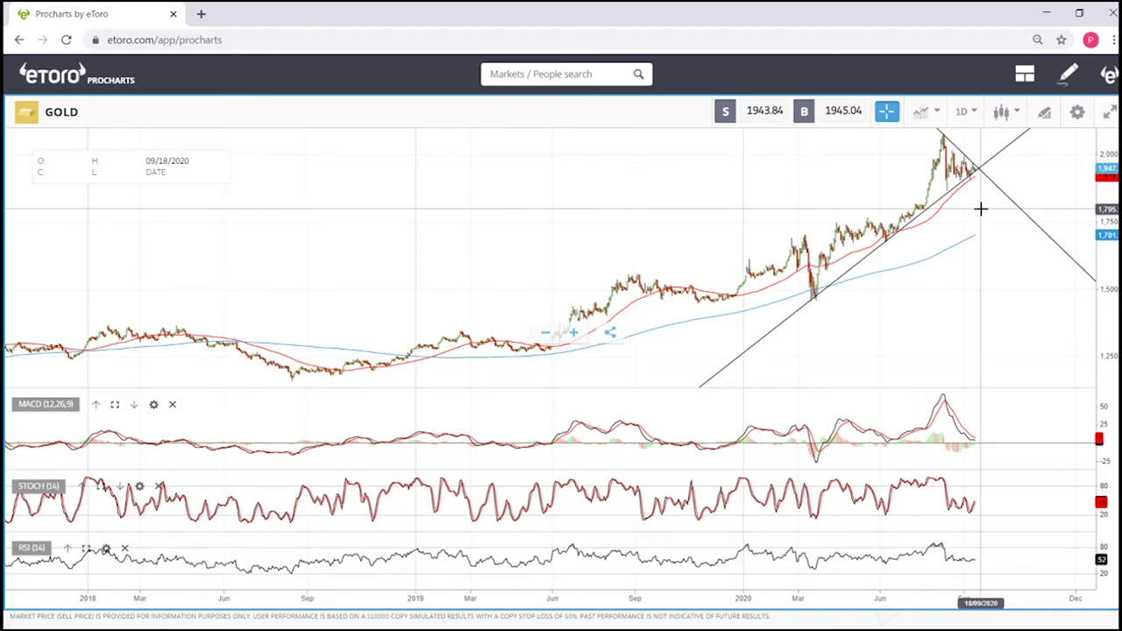
- Zoom the chart's time axis in and out to inspect the SILVER daily candles
scroll(980, 208, down, 4)
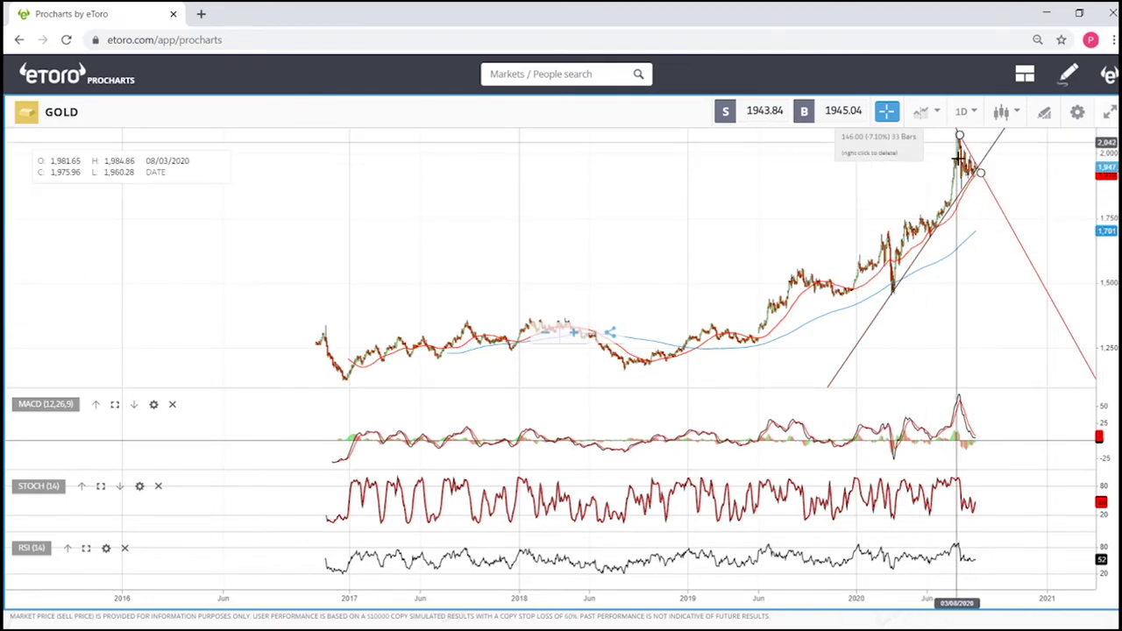
scroll(974, 205, up, 2)
scroll(975, 205, up, 4)
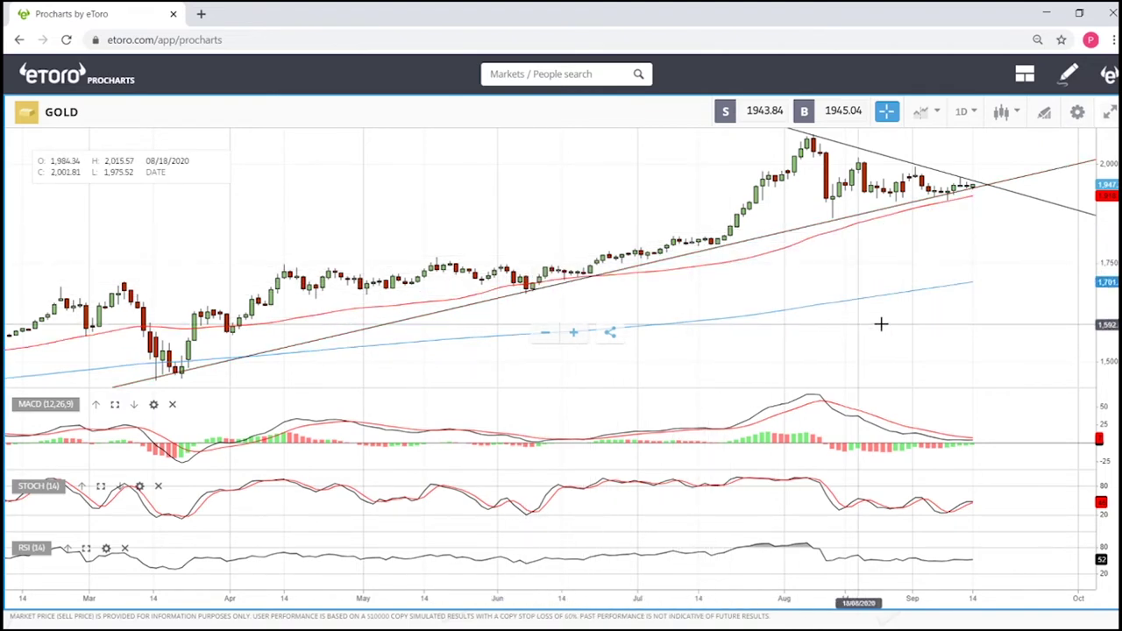
scroll(1015, 274, down, 3)
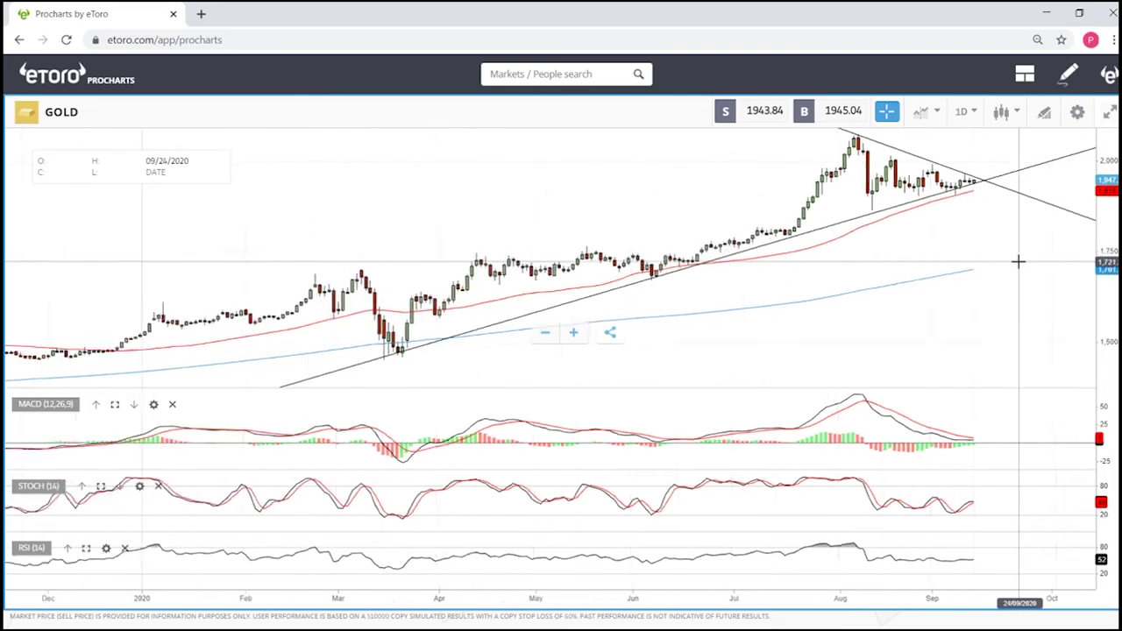
scroll(1018, 261, up, 2)
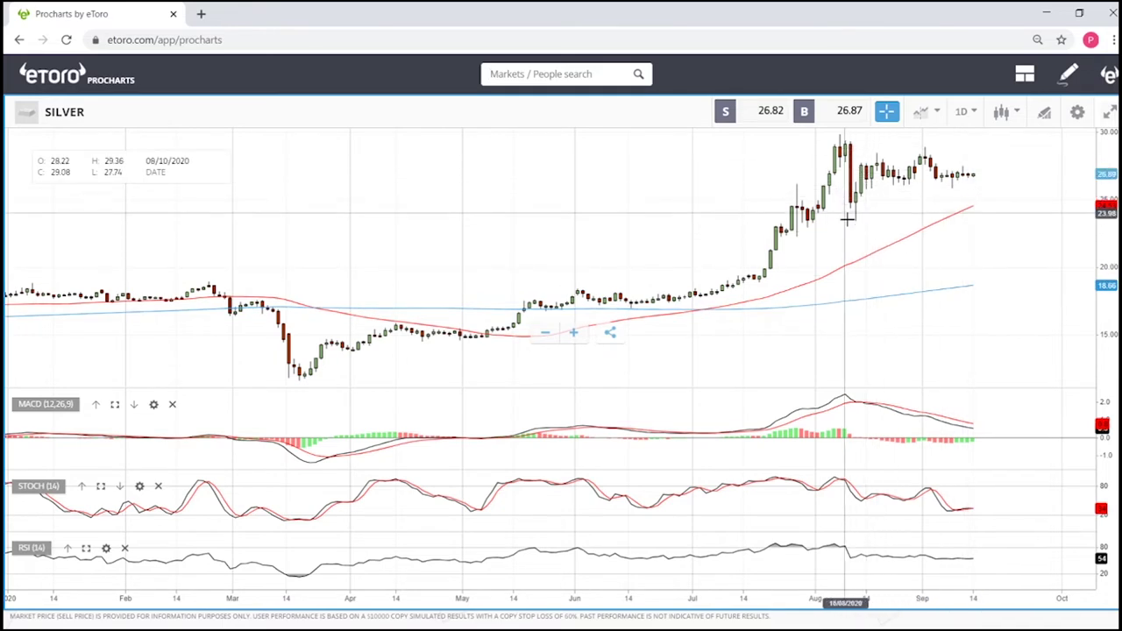
- Draw a falling trend line from silver's August peak to past September
click(1043, 114)
click(582, 425)
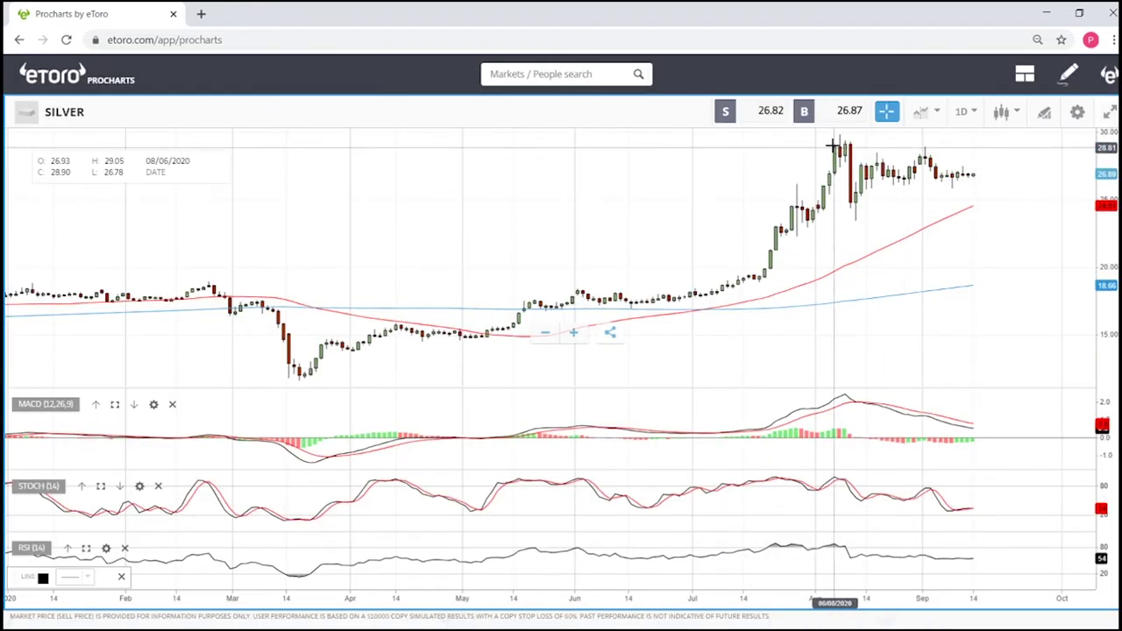
click(863, 142)
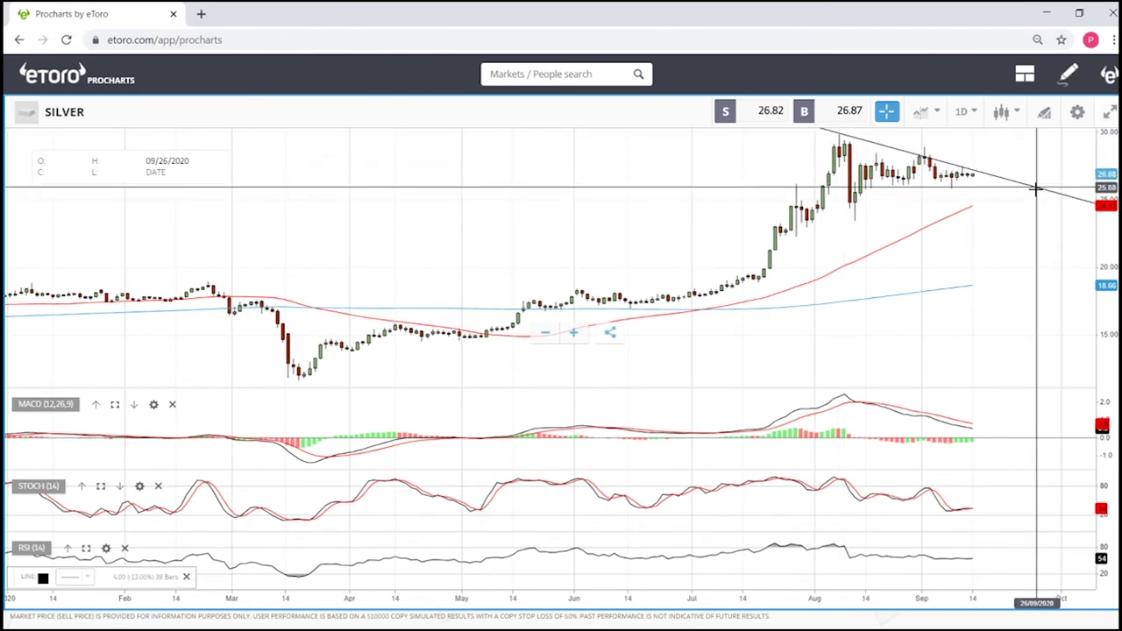
click(1036, 186)
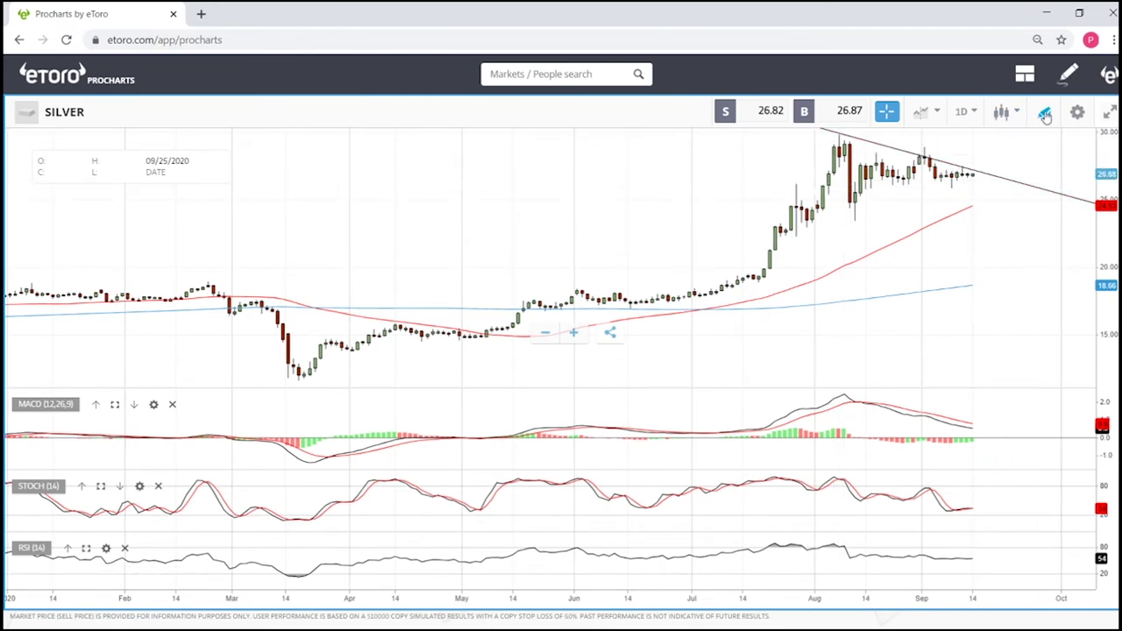
- Draw a rising trend line up from the late-July candles toward the price
click(1043, 114)
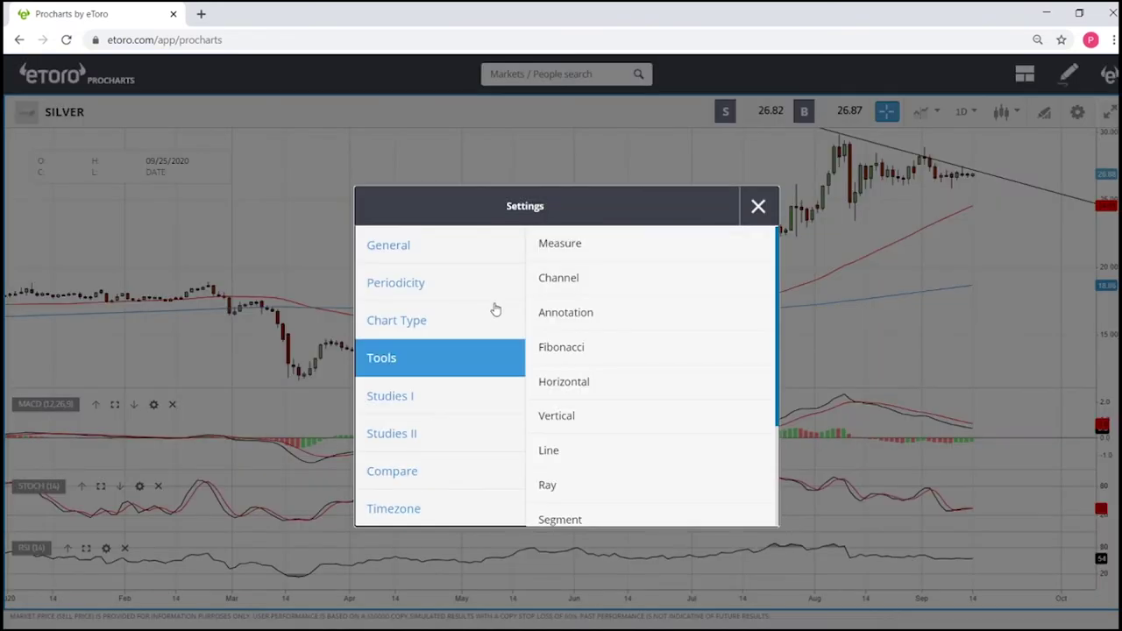
click(550, 450)
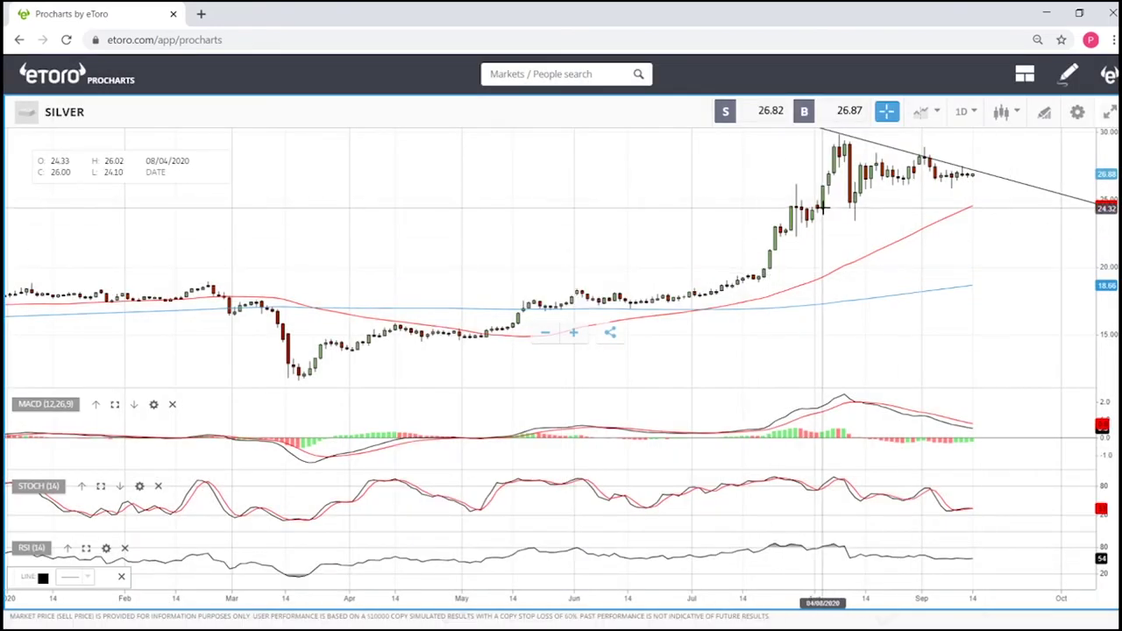
click(771, 270)
click(993, 166)
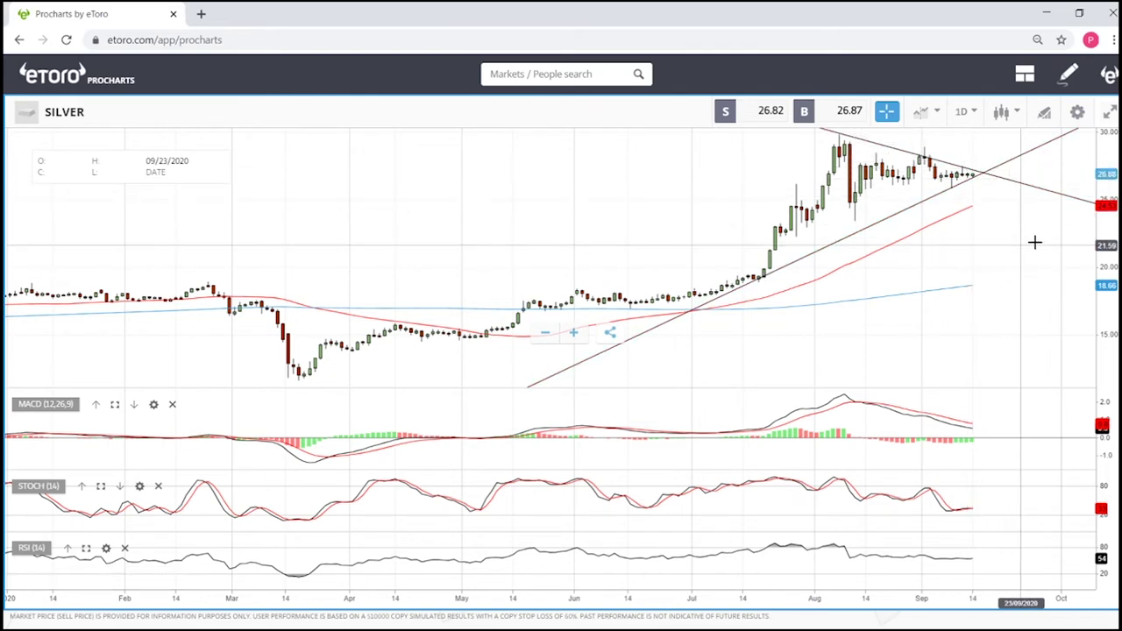
scroll(1034, 241, up, 5)
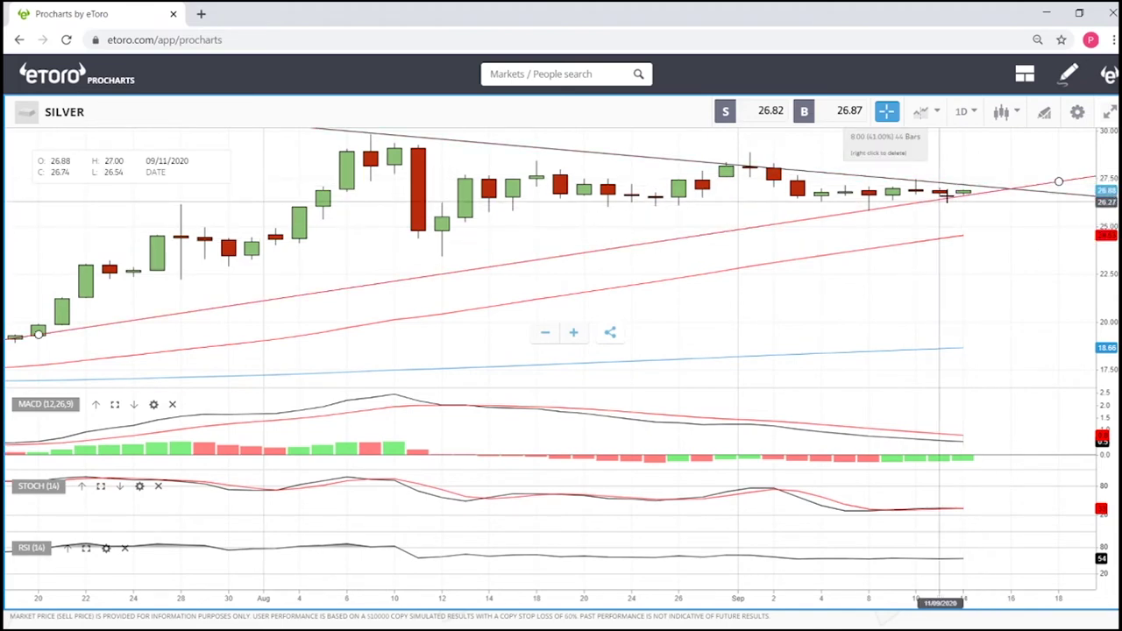
scroll(978, 243, down, 8)
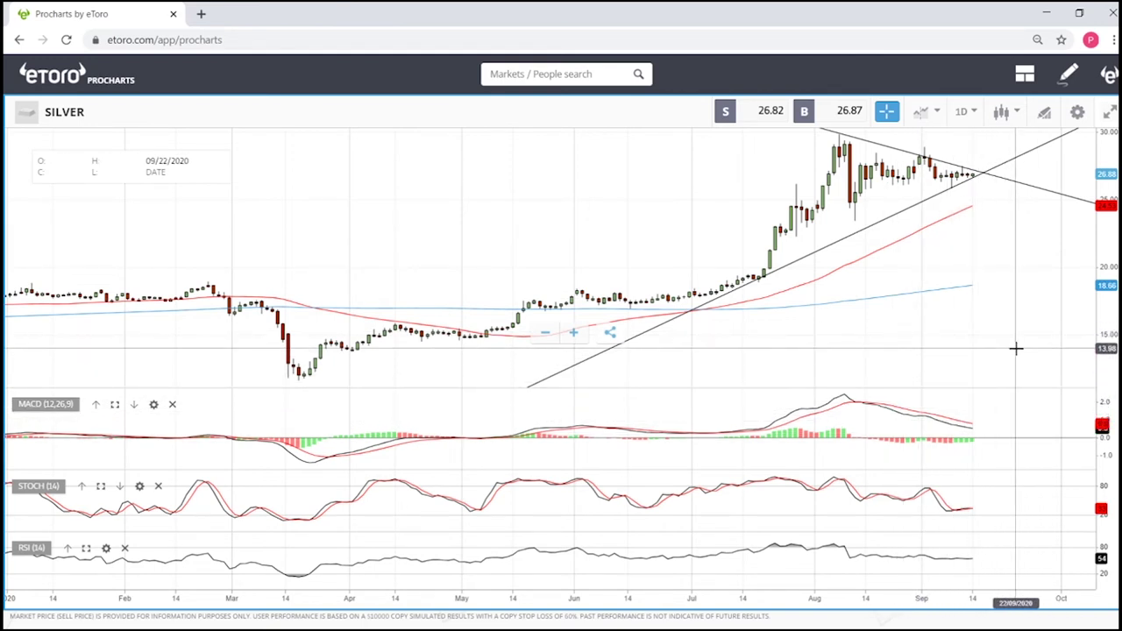
click(993, 168)
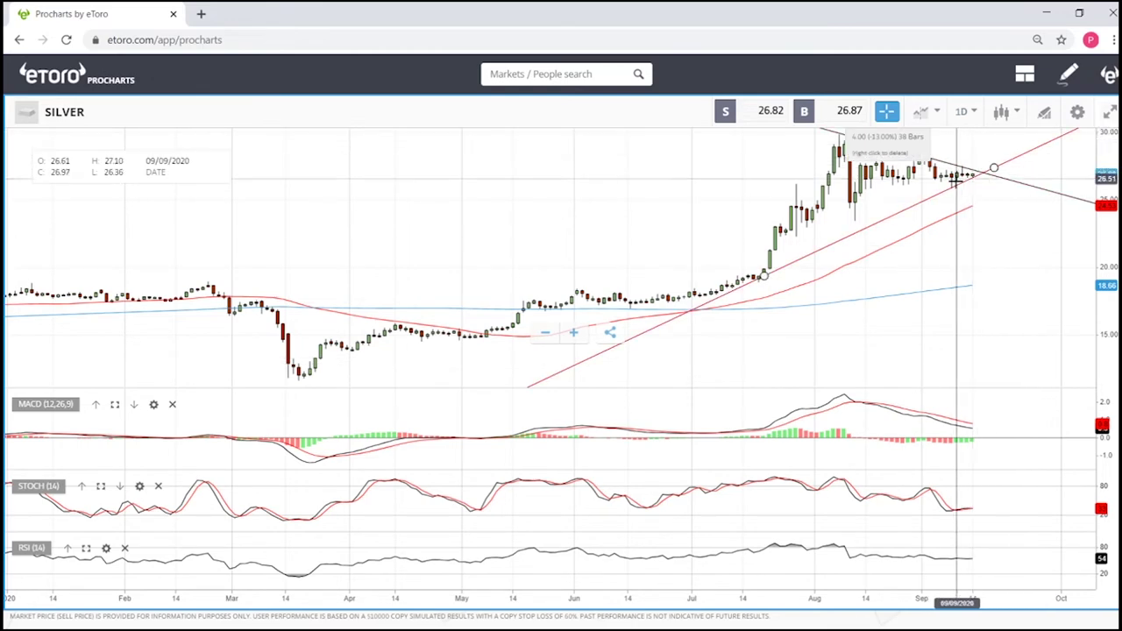
scroll(1013, 228, down, 3)
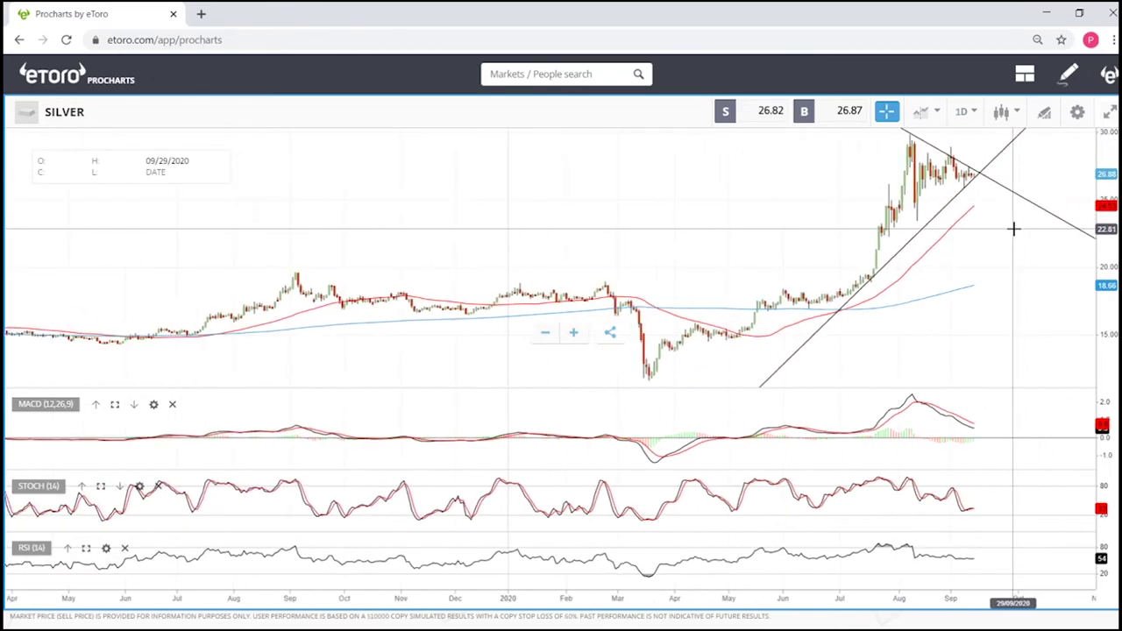
scroll(1013, 229, down, 1)
click(971, 168)
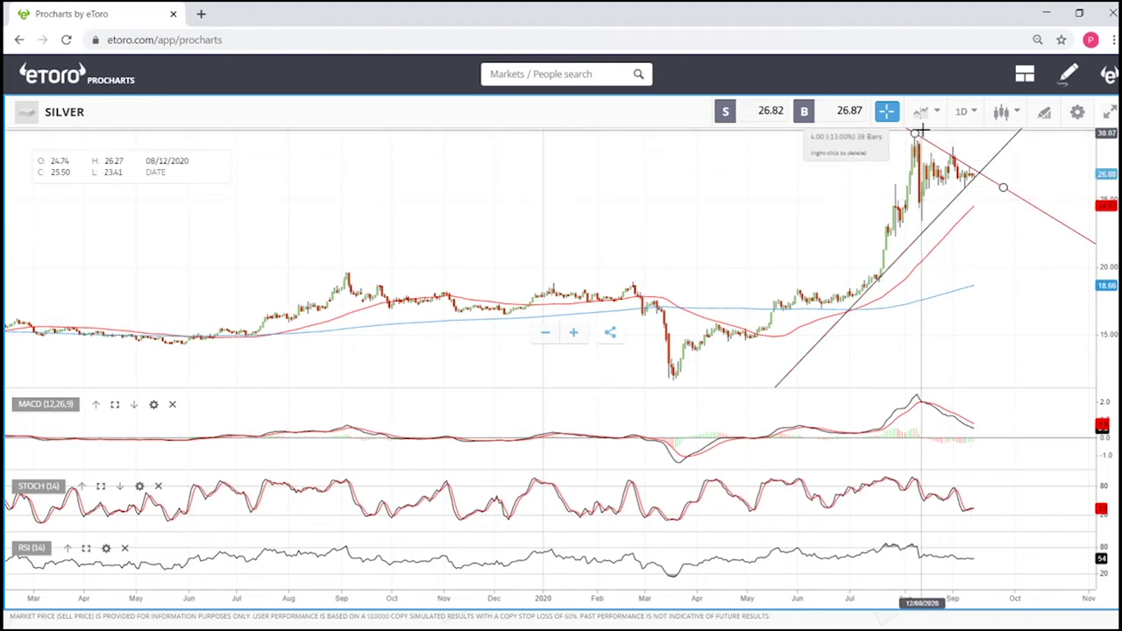
click(883, 270)
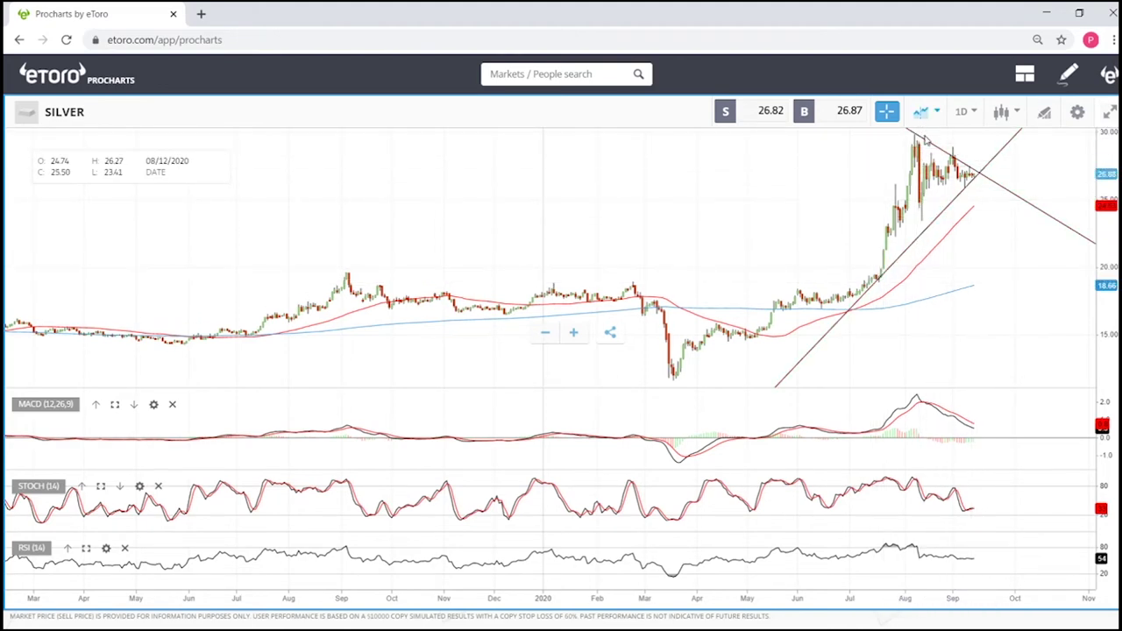
click(920, 145)
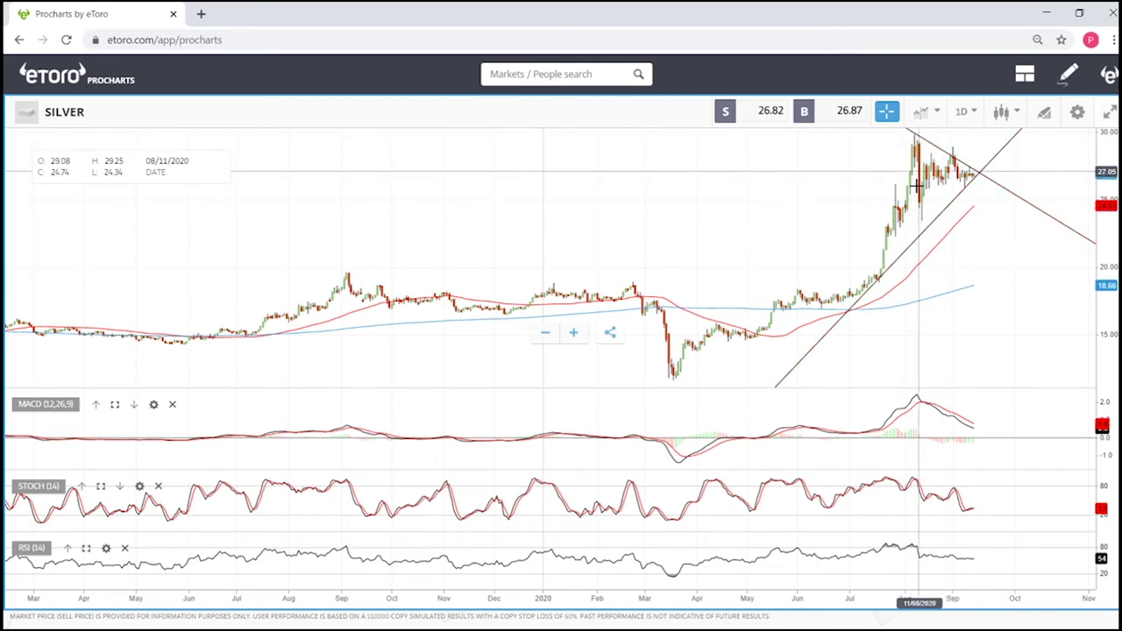
scroll(1038, 262, up, 2)
scroll(1038, 263, up, 3)
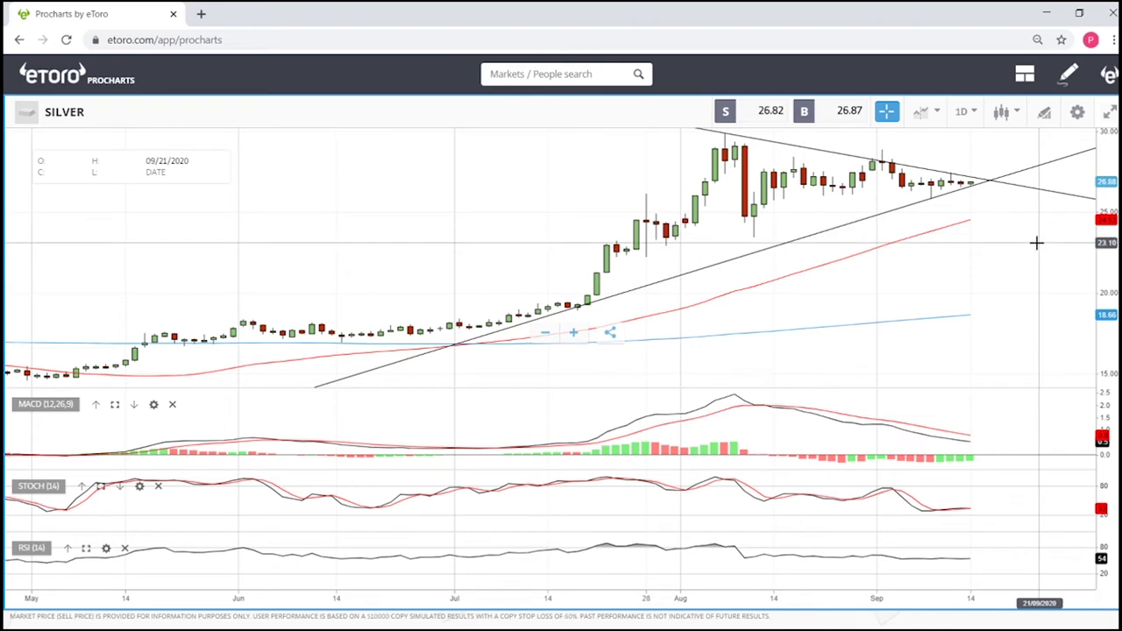
scroll(1002, 438, down, 3)
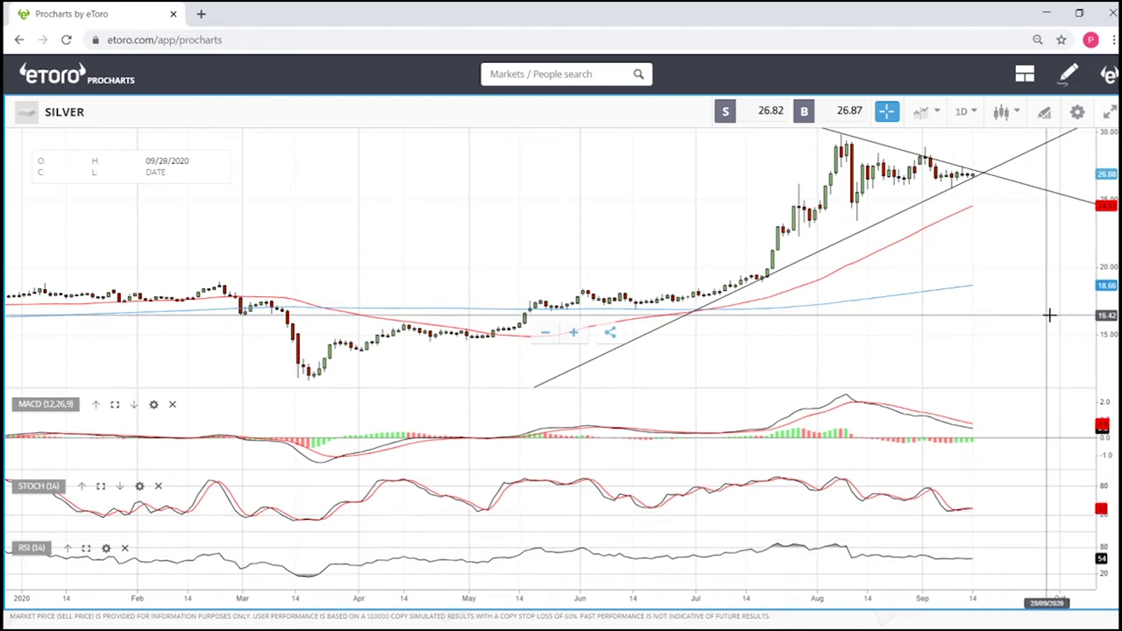
scroll(991, 179, up, 2)
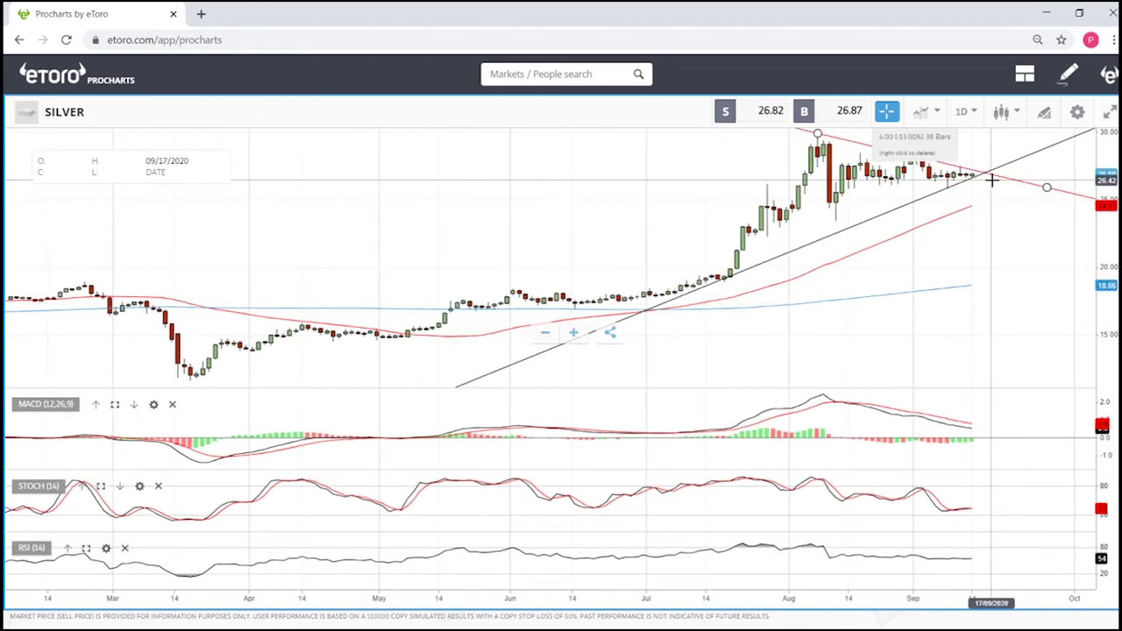
scroll(991, 180, up, 2)
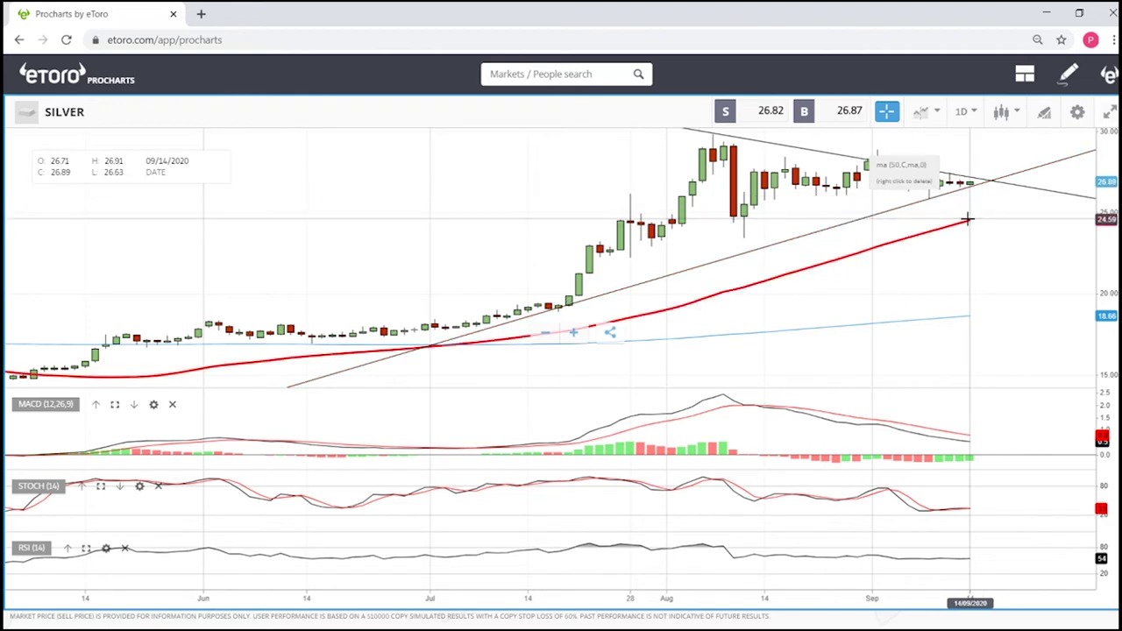
scroll(969, 219, down, 5)
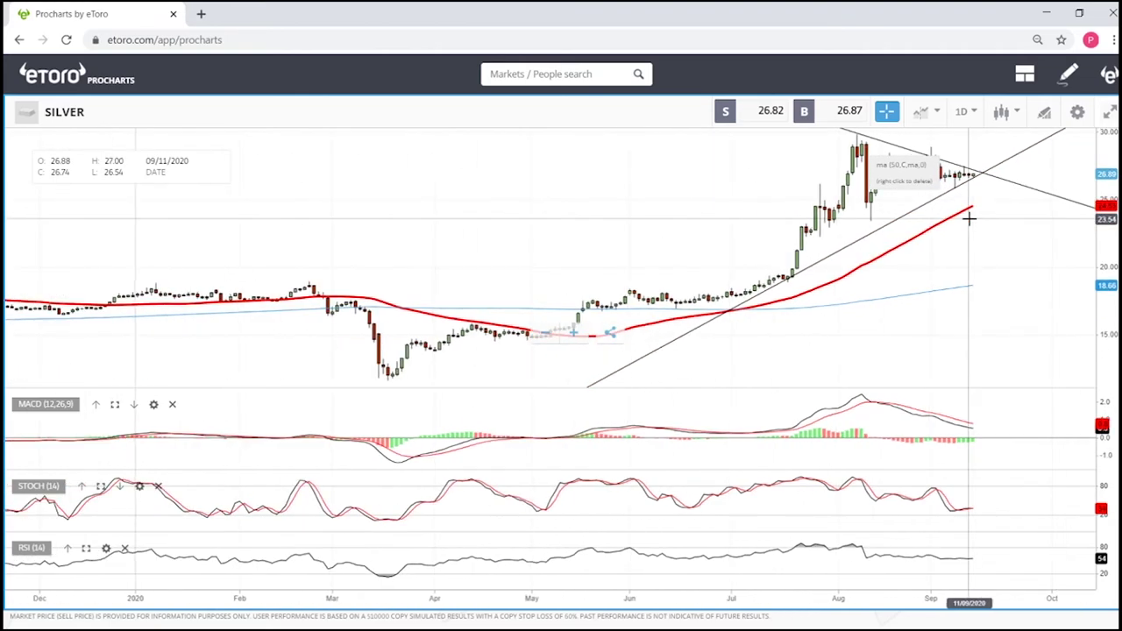
- Place a Fibonacci retracement on SILVER anchored at the March low and topped at the August high
click(1043, 114)
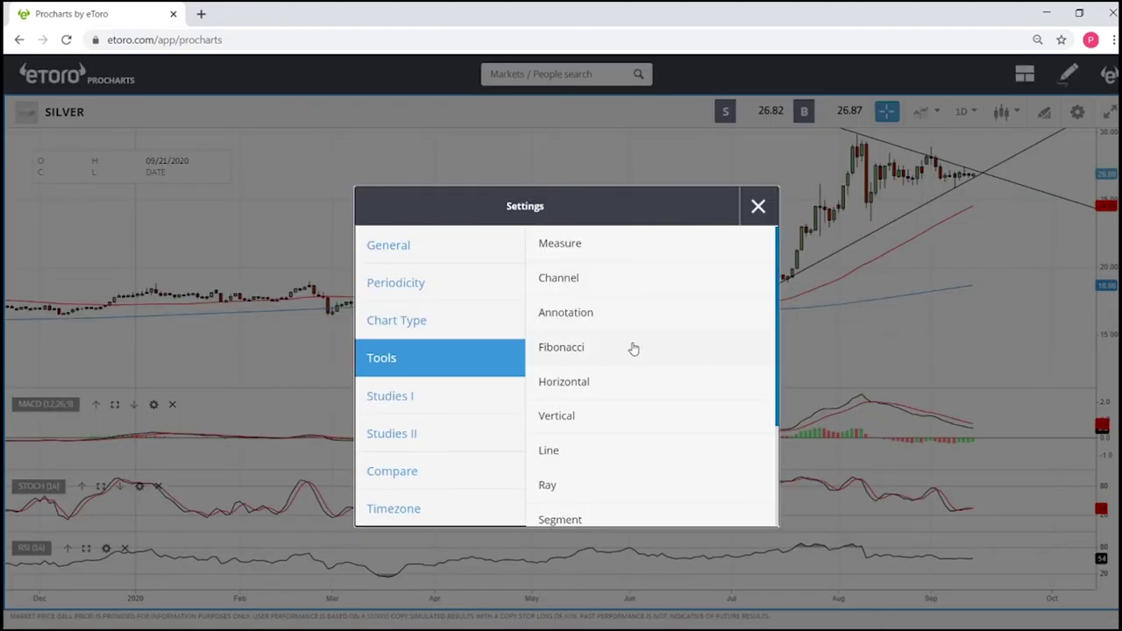
click(568, 364)
click(389, 377)
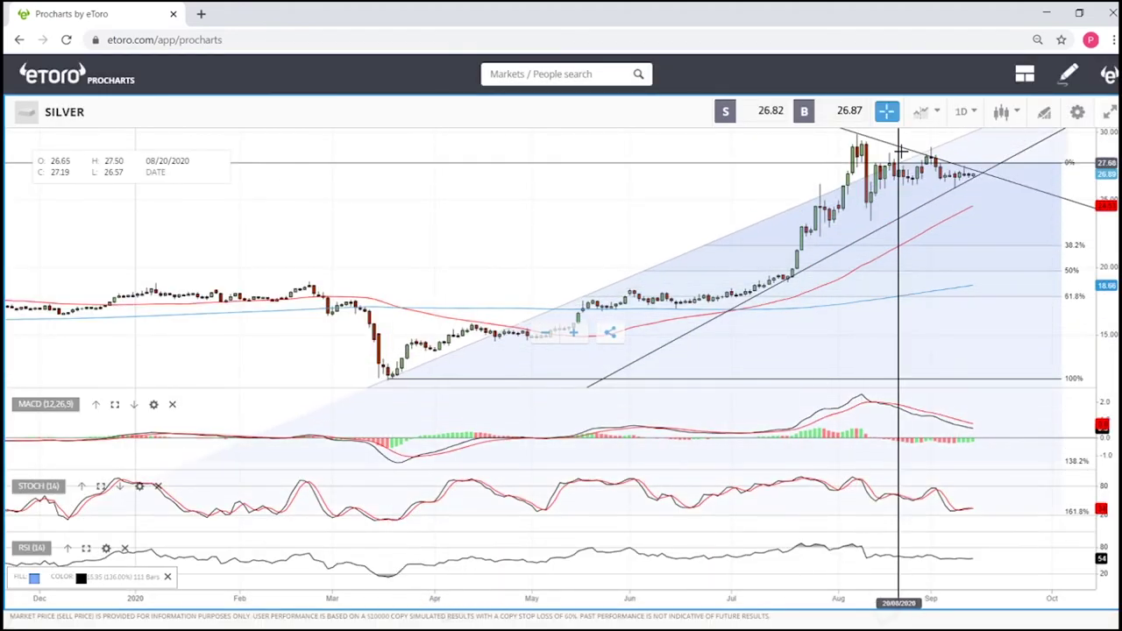
click(861, 134)
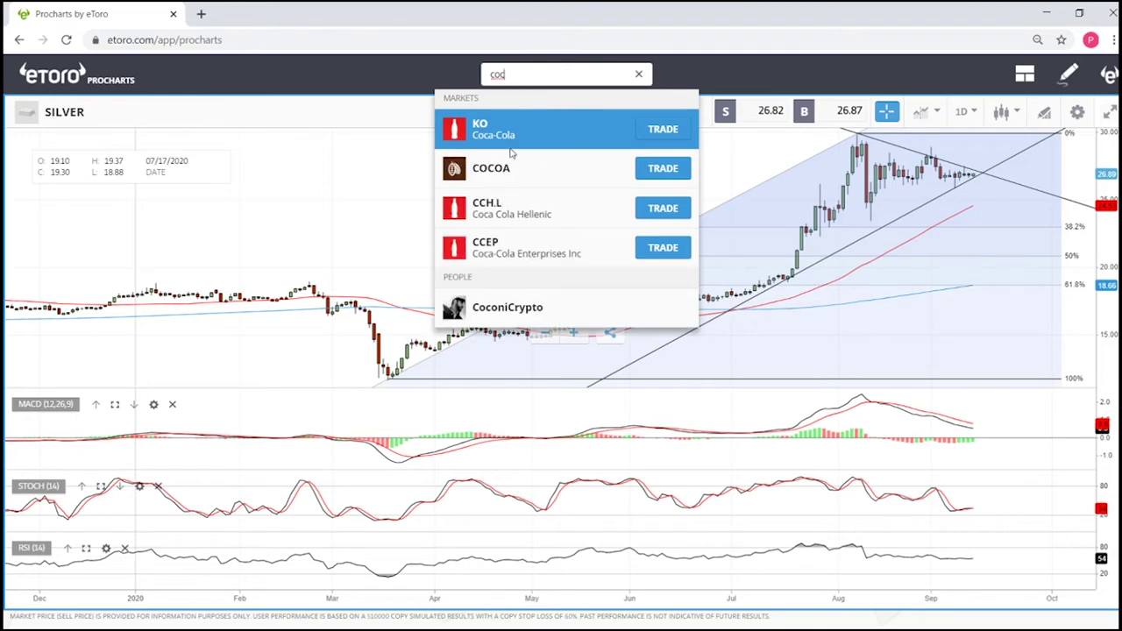
- Load the COCOA daily chart from the Markets search results
click(510, 166)
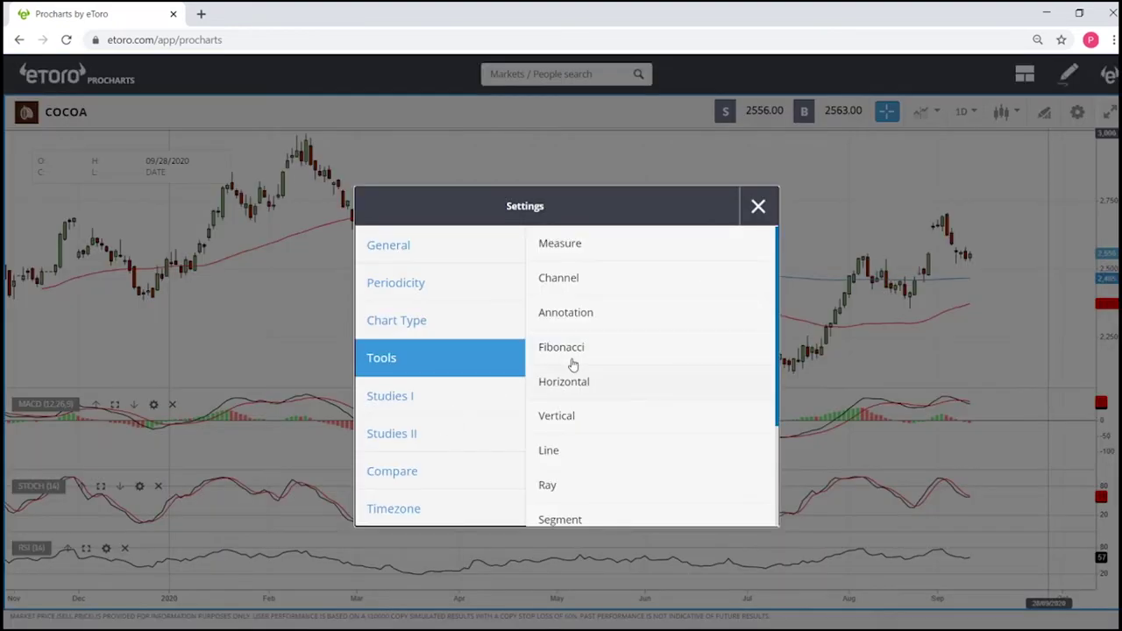
click(569, 380)
drag(765, 379, 946, 211)
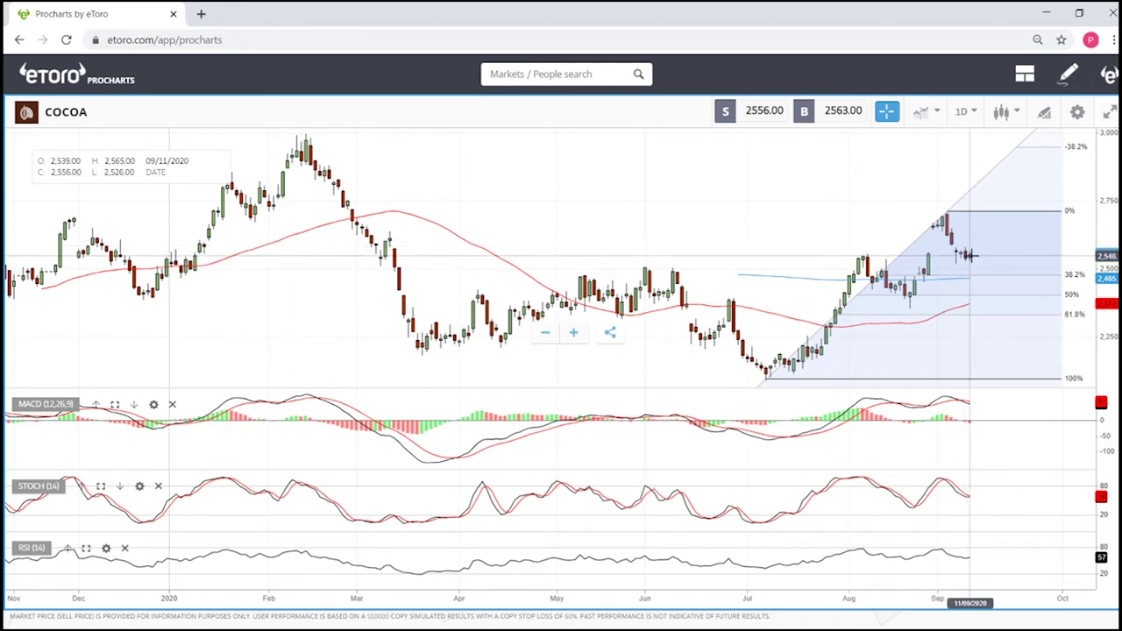
scroll(992, 267, up, 5)
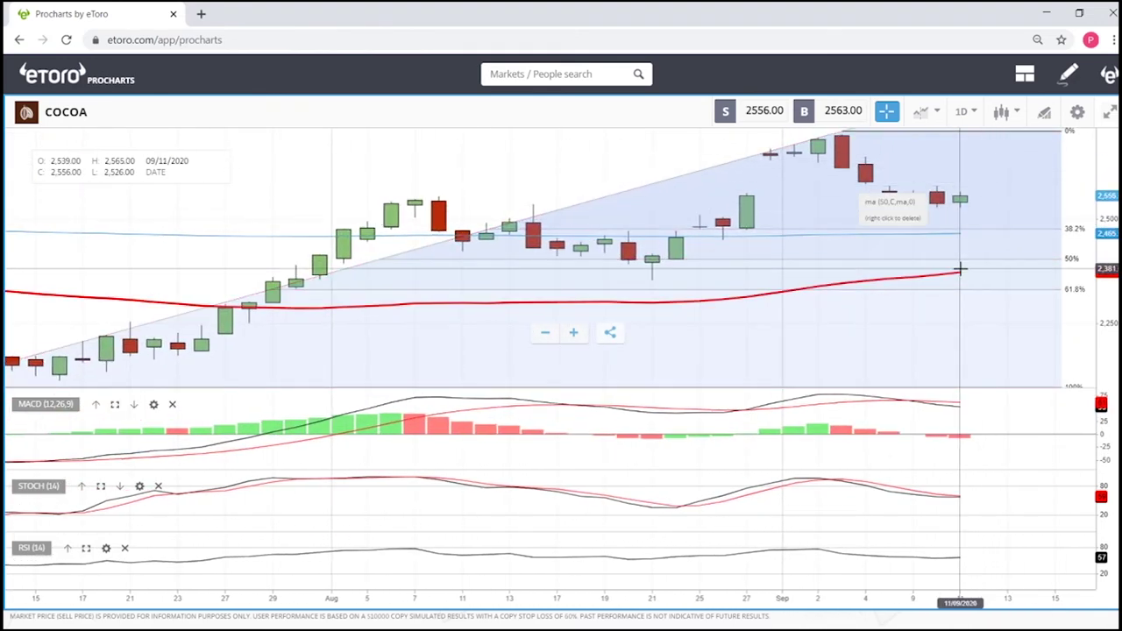
scroll(960, 269, down, 5)
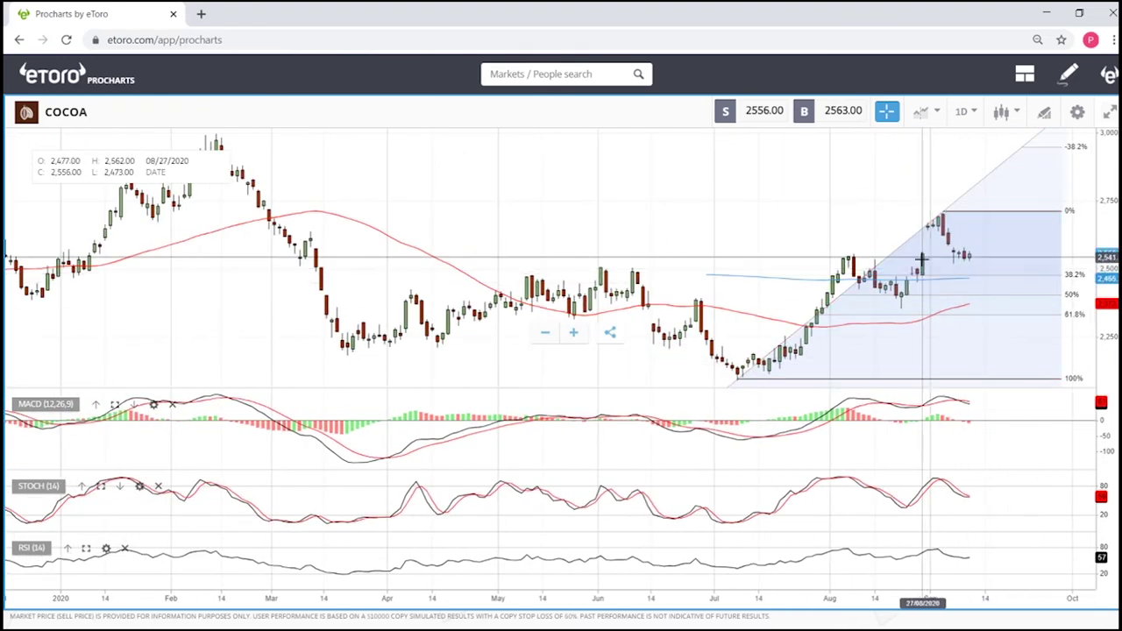
scroll(876, 219, up, 5)
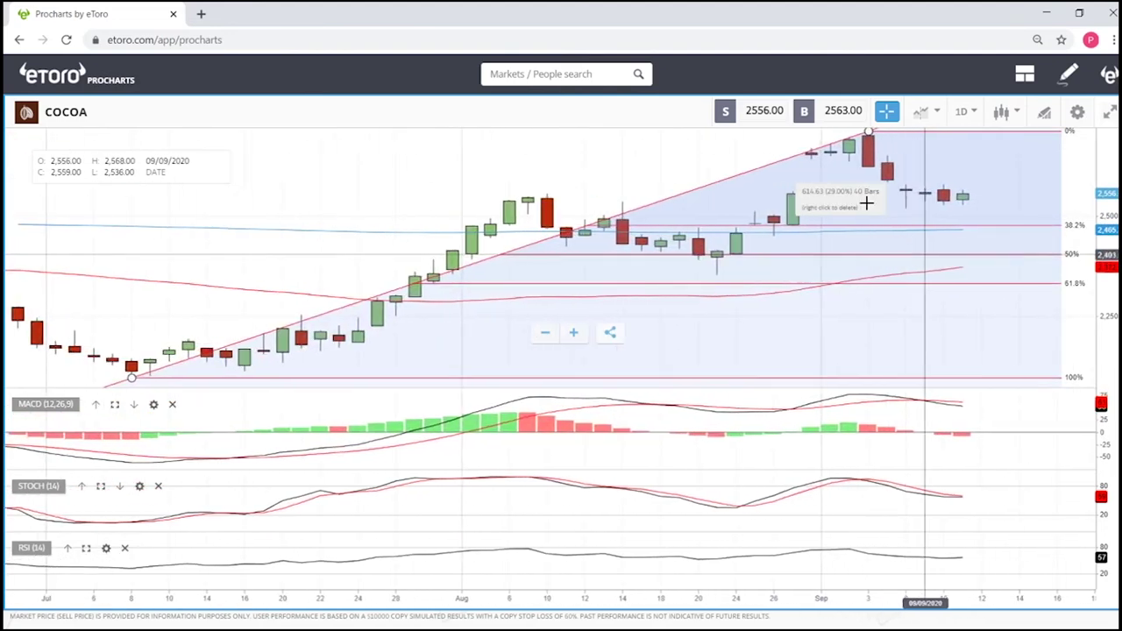
scroll(866, 203, up, 1)
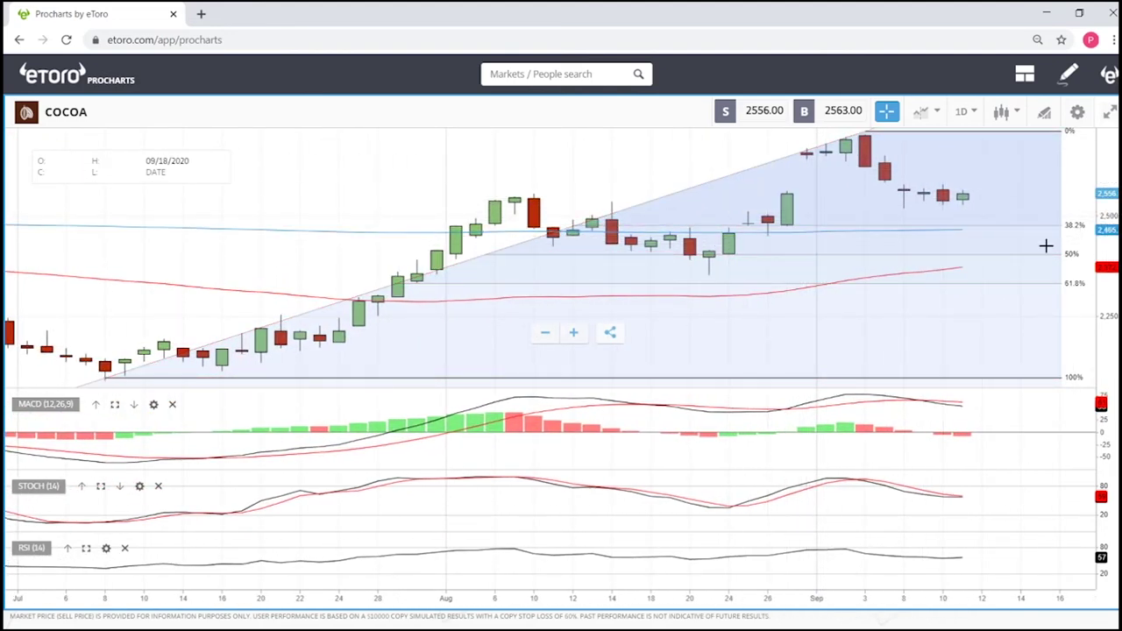
scroll(1045, 246, down, 5)
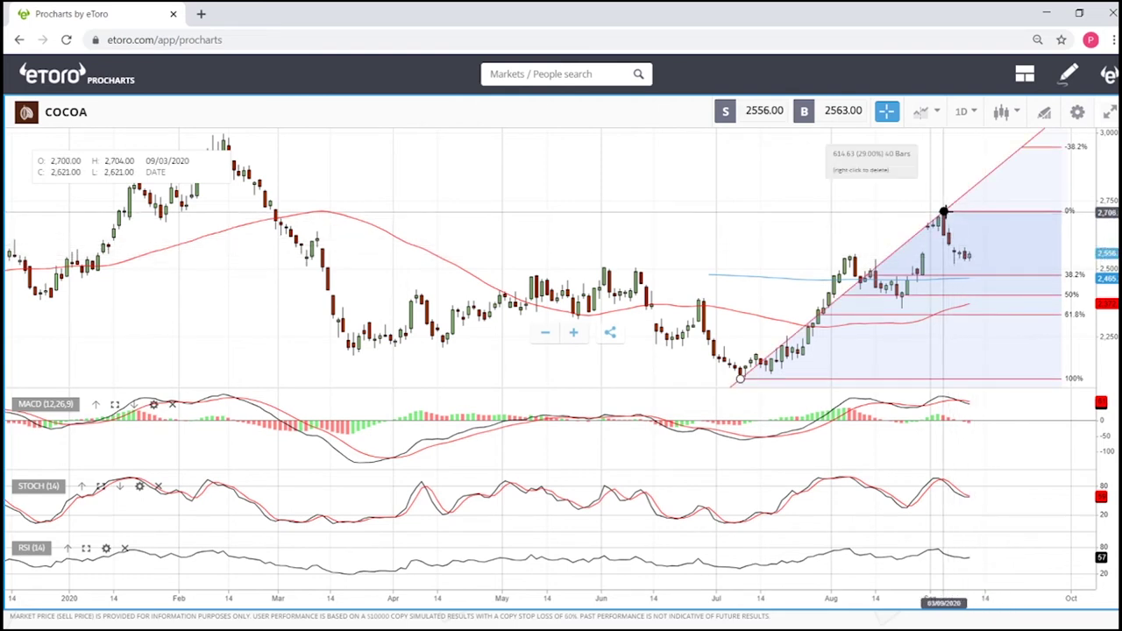
- Delete the Fibonacci retracement drawing from the COCOA chart and zoom around the candles
right_click(943, 211)
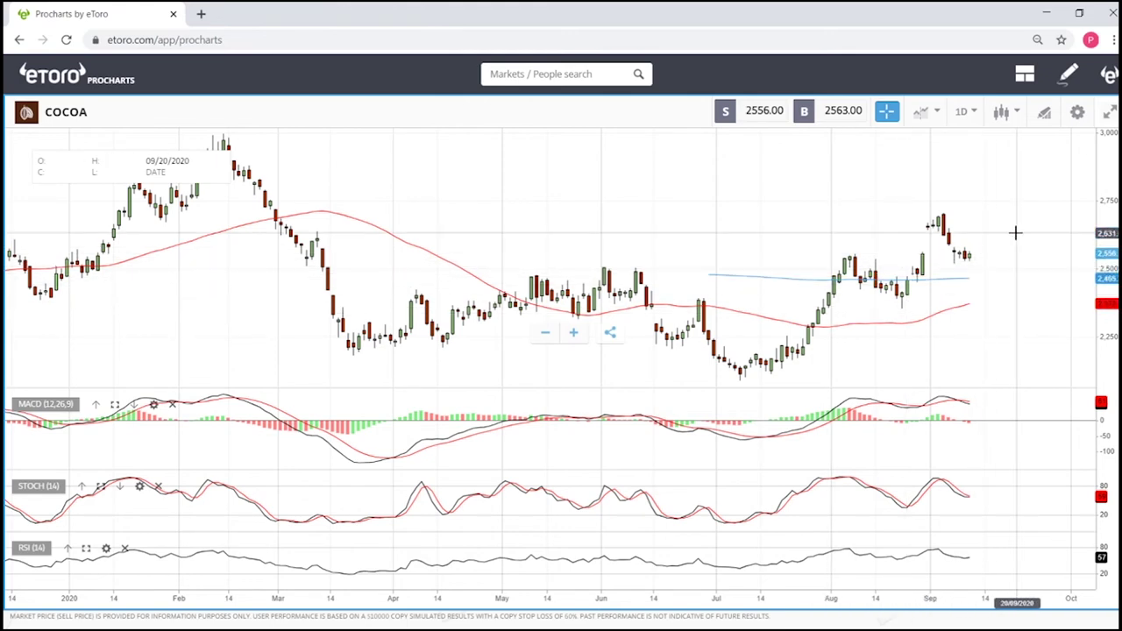
scroll(1015, 232, down, 5)
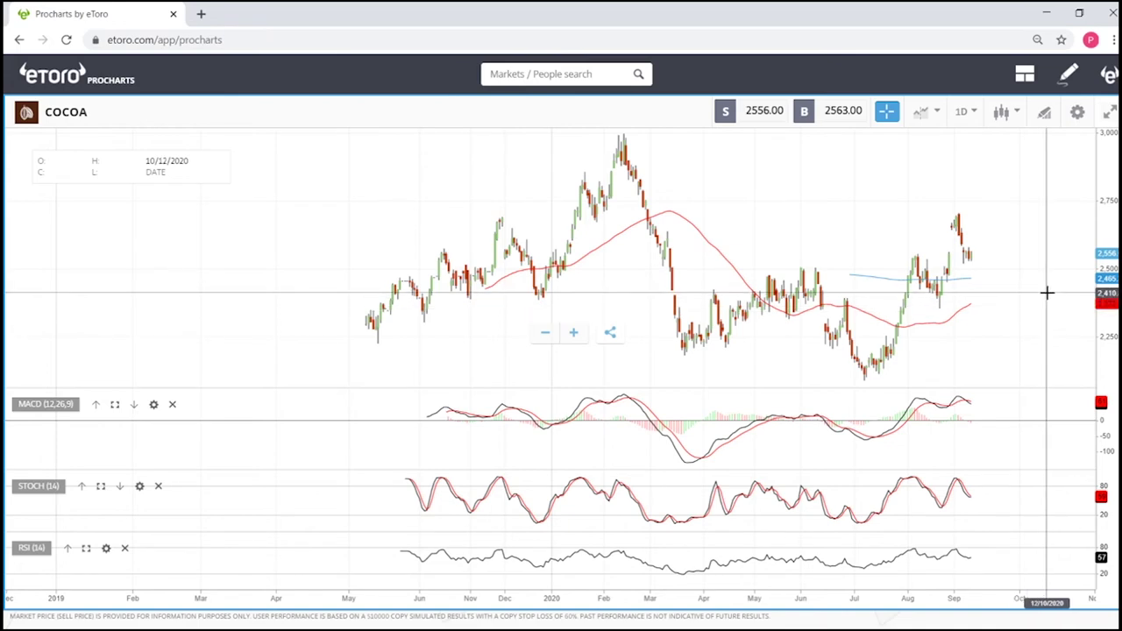
scroll(1047, 298, up, 5)
scroll(1048, 295, up, 2)
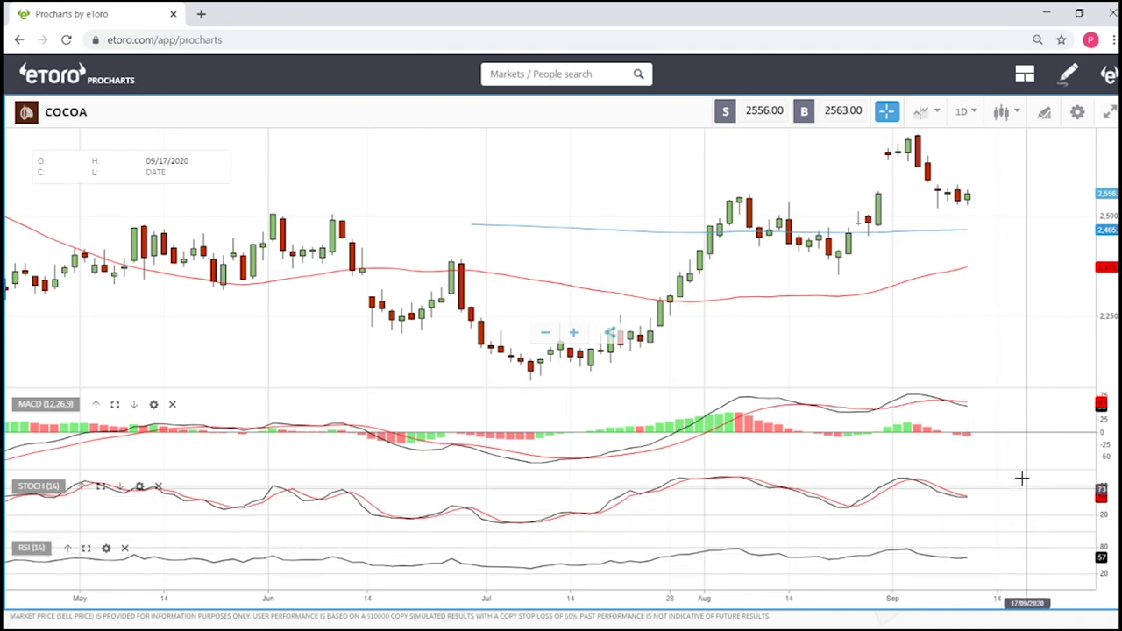
scroll(1019, 476, down, 6)
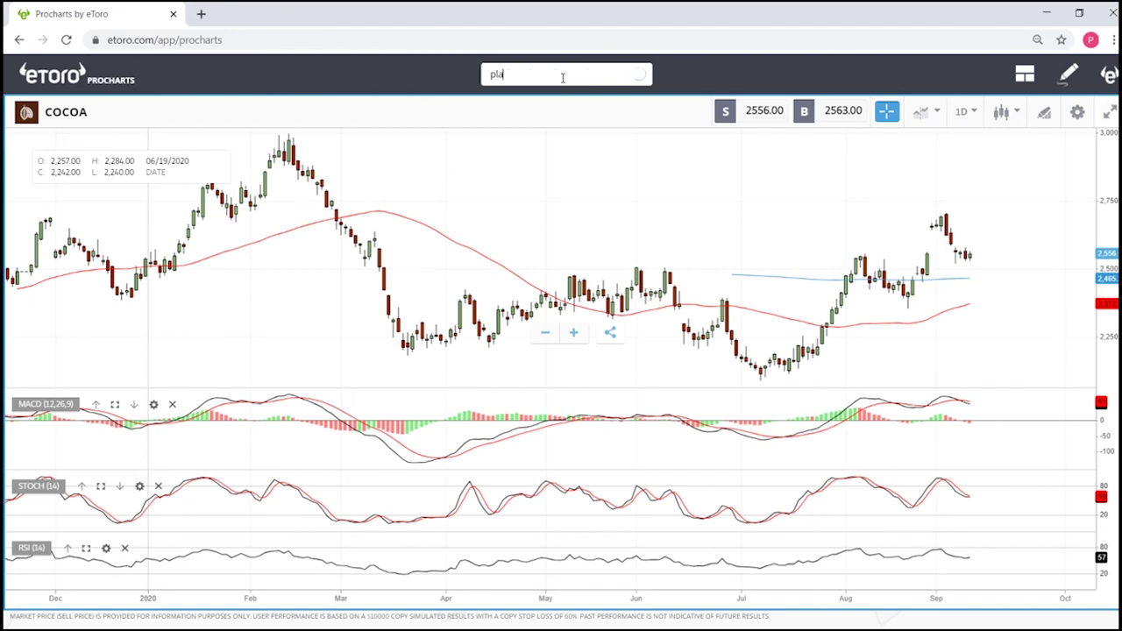
- Load the PLATINUM daily chart from the search results and zoom its time axis
click(525, 126)
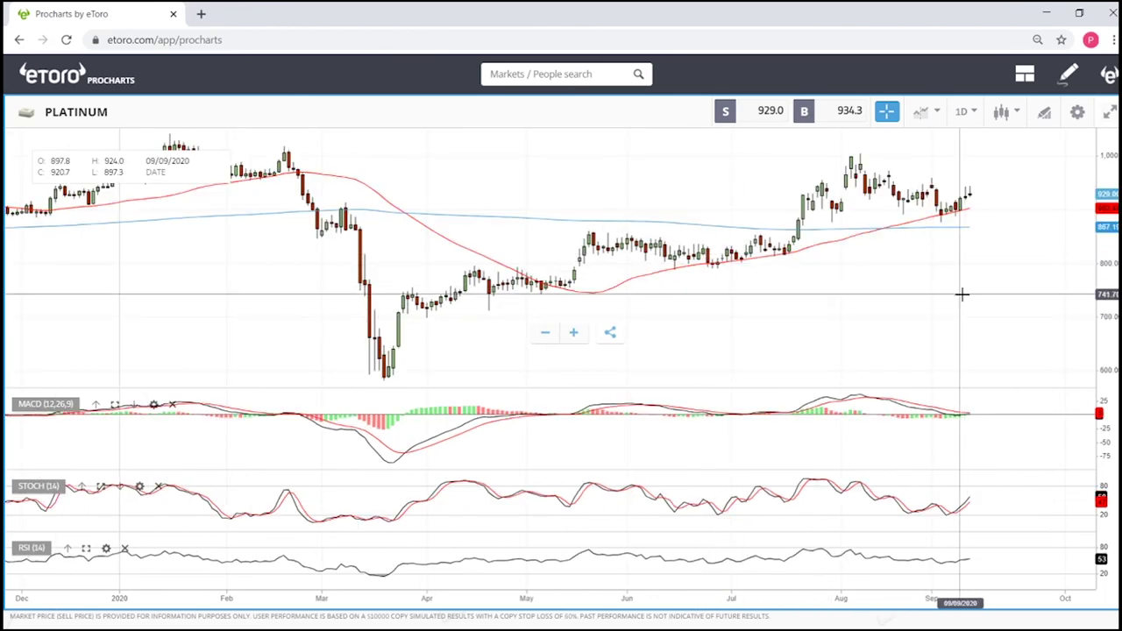
scroll(945, 273, down, 5)
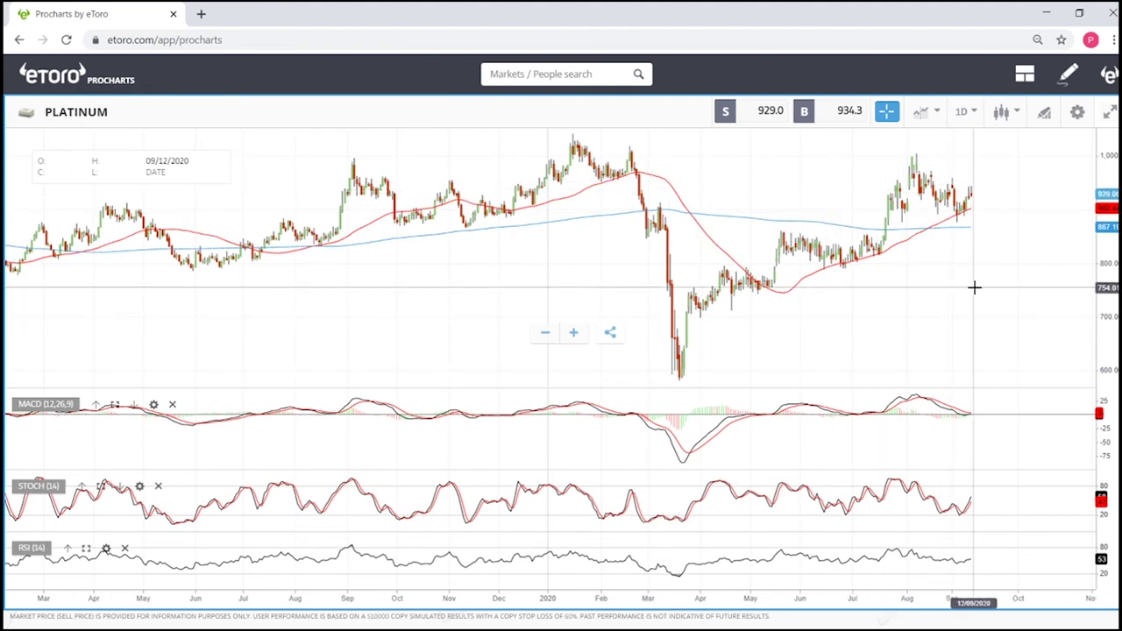
scroll(1027, 261, up, 4)
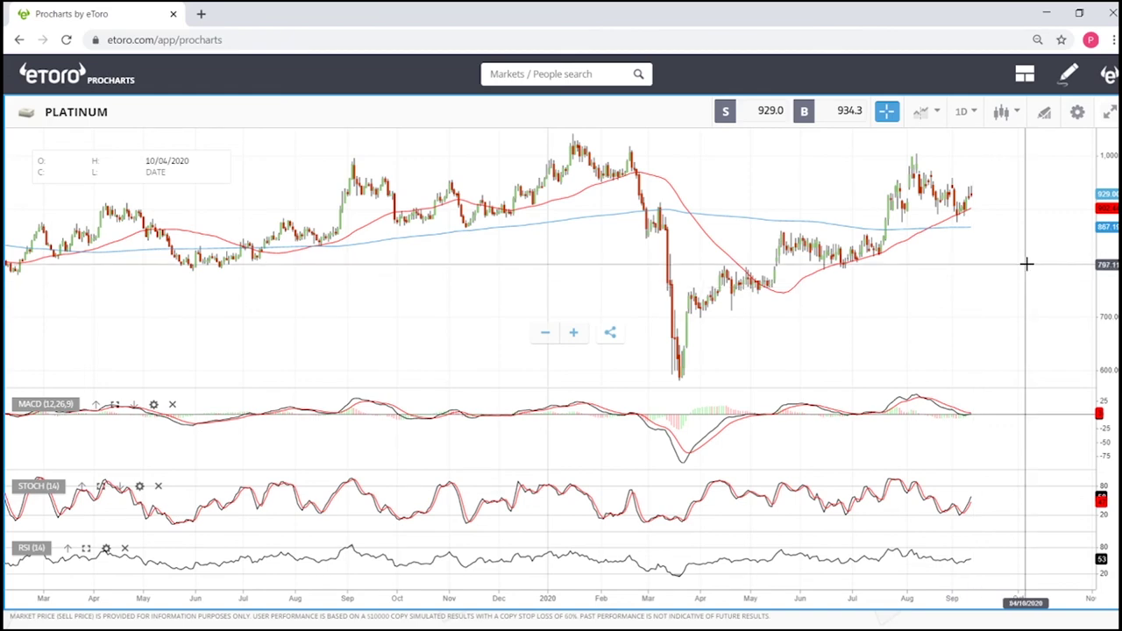
scroll(1028, 262, up, 2)
scroll(1027, 261, down, 5)
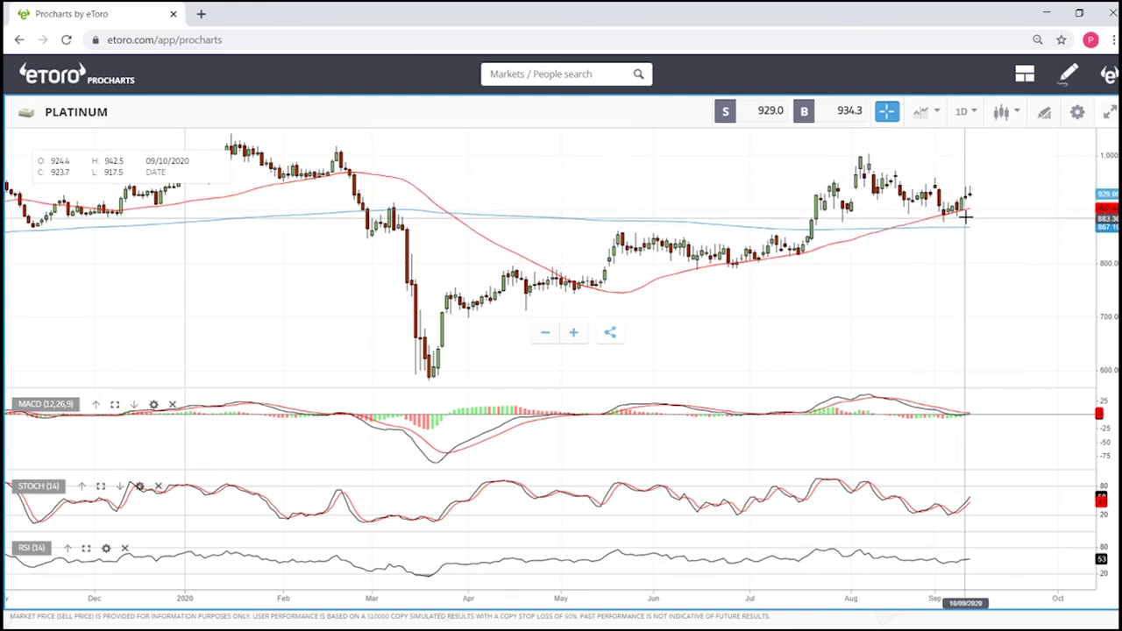
scroll(1016, 230, down, 4)
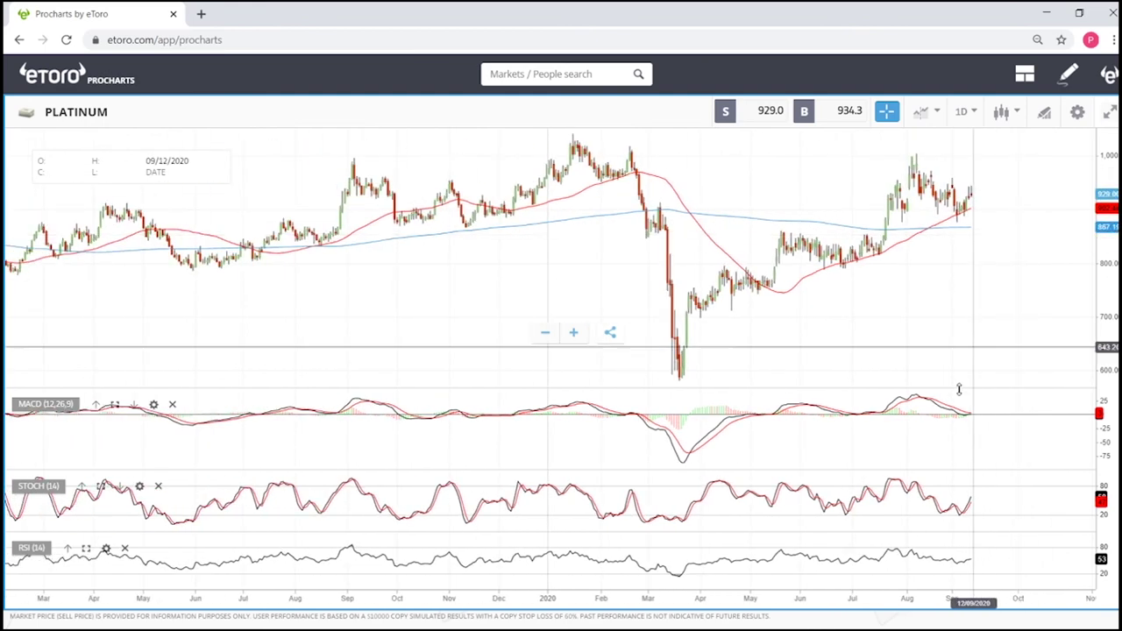
scroll(984, 198, up, 5)
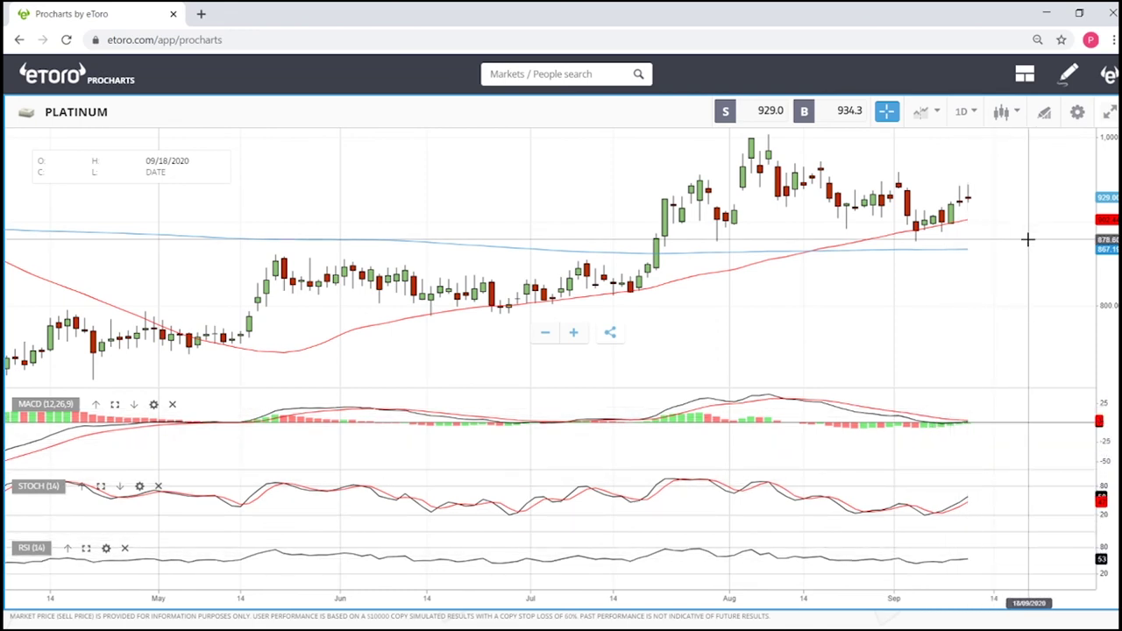
scroll(1011, 201, down, 5)
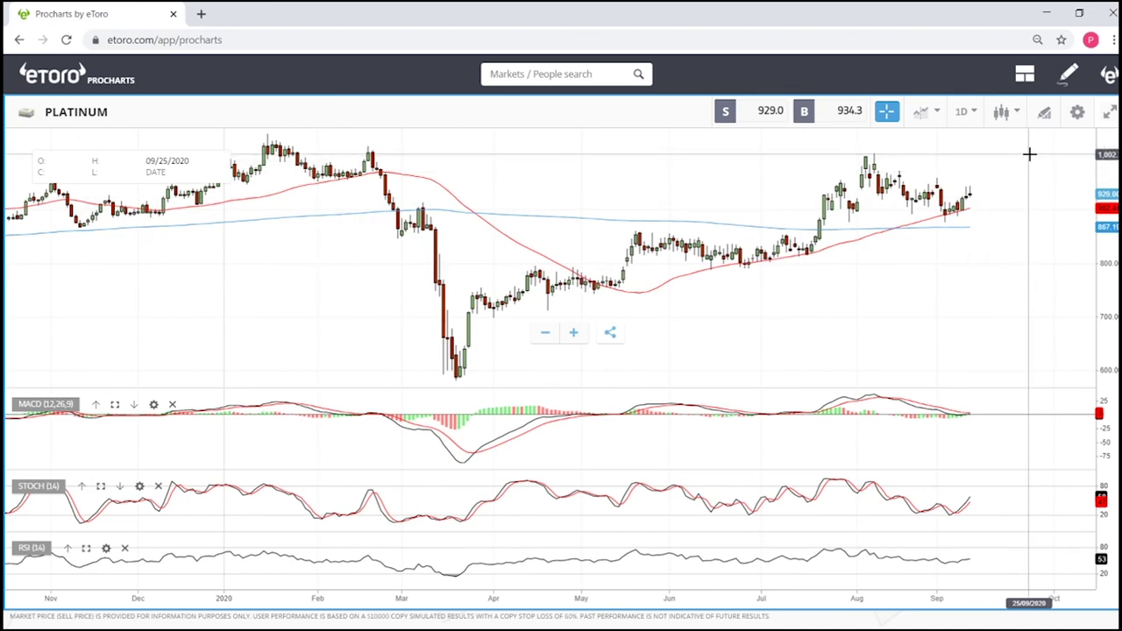
scroll(1029, 154, down, 5)
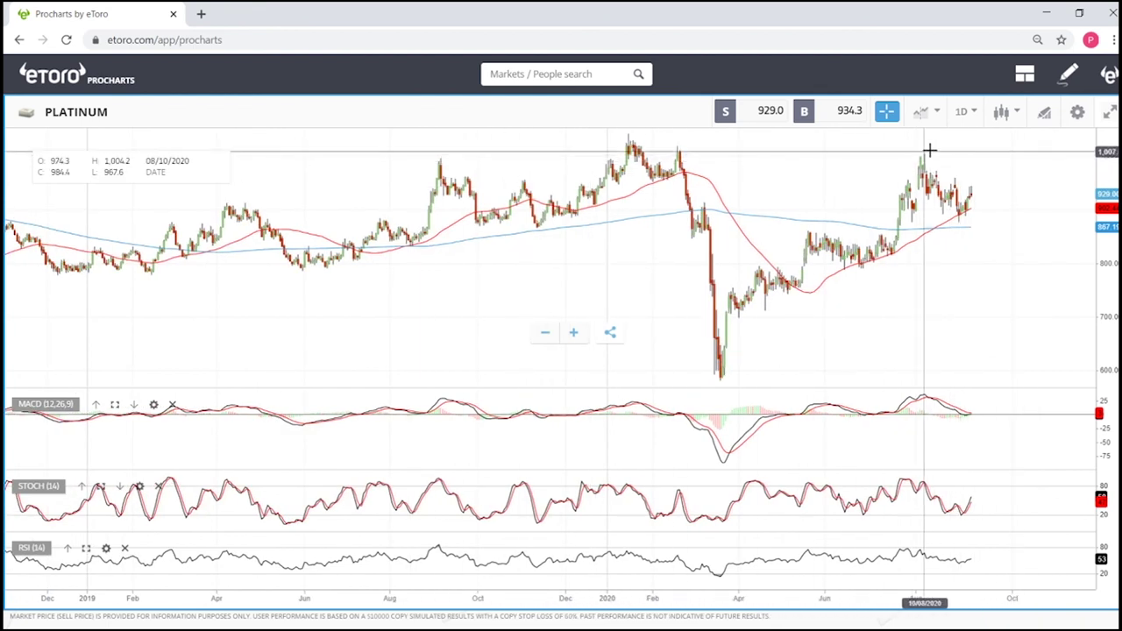
scroll(683, 179, down, 5)
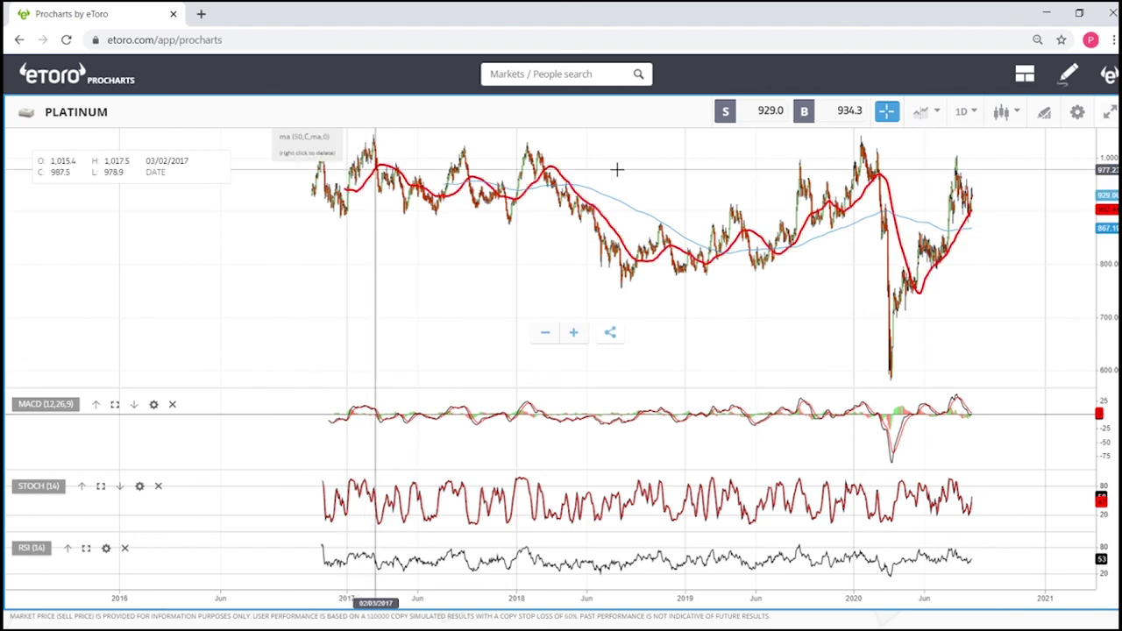
- Change the platinum chart periodicity from 1D to 1W
click(962, 111)
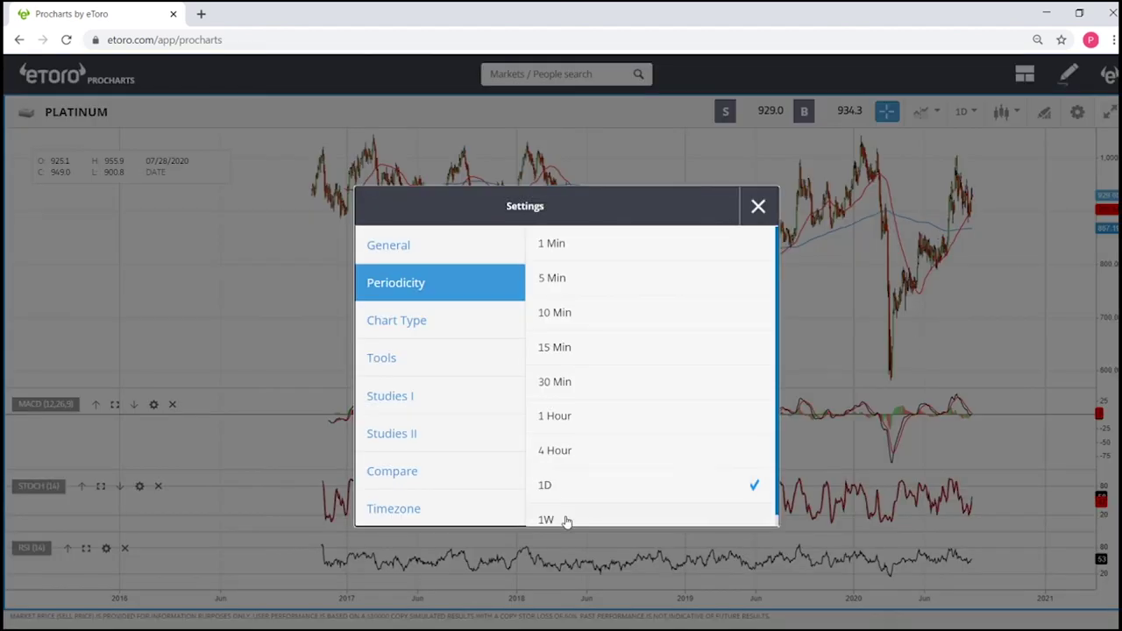
click(768, 212)
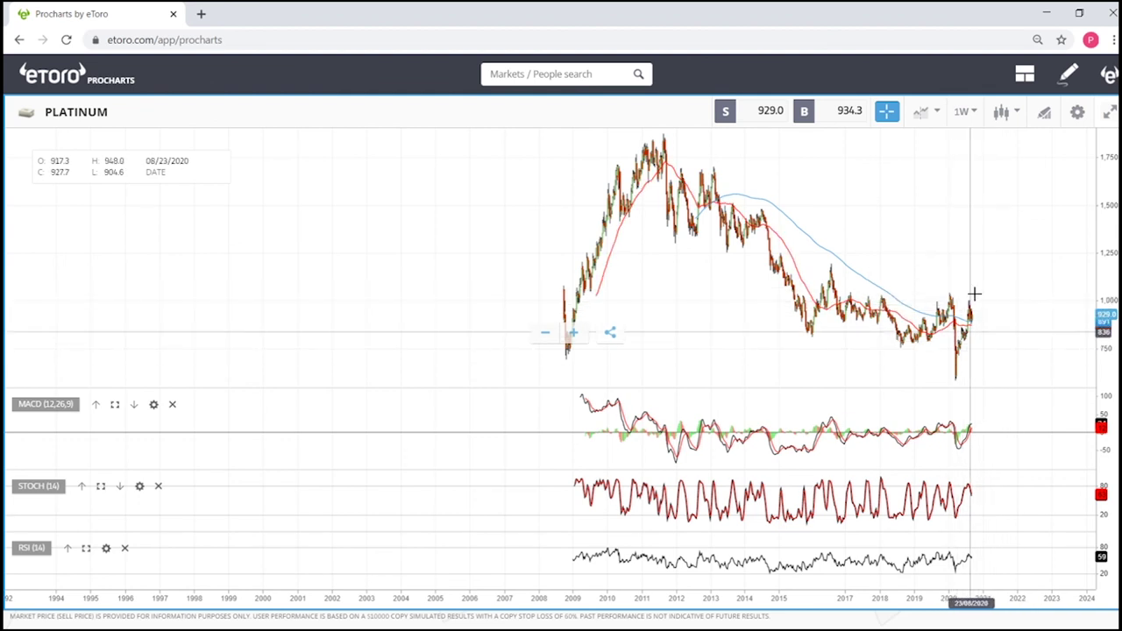
scroll(1014, 313, up, 5)
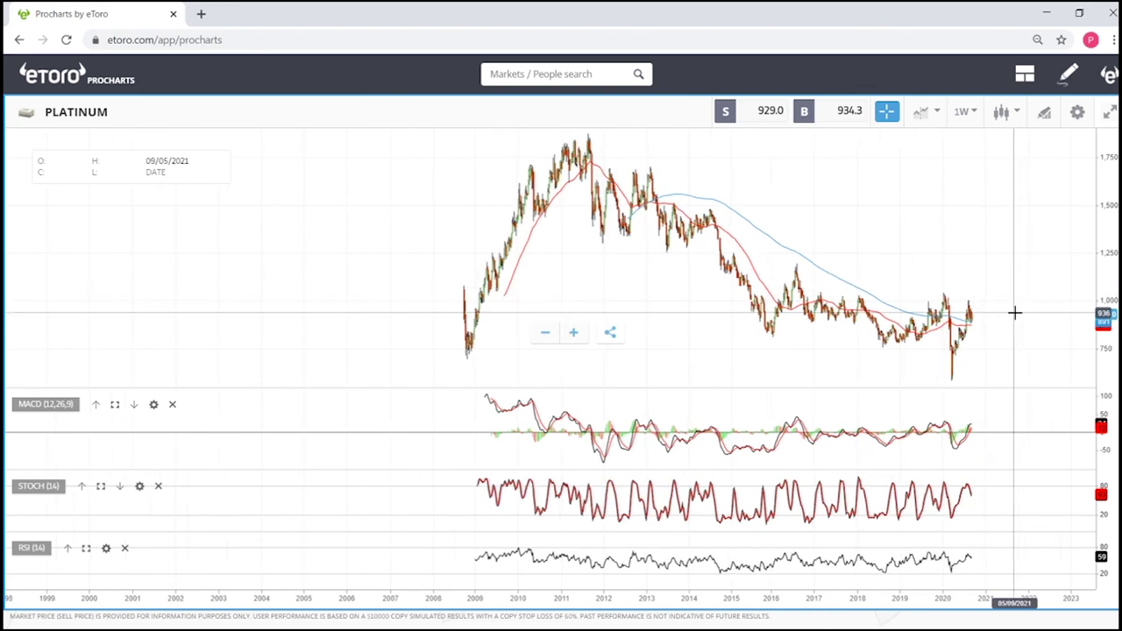
scroll(1026, 320, up, 2)
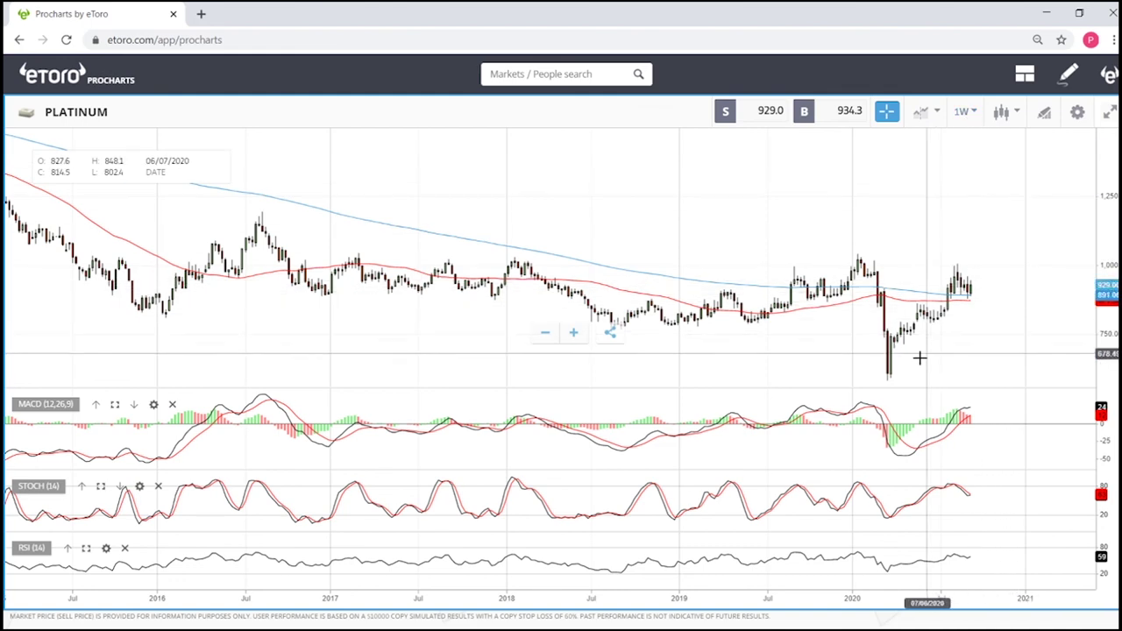
scroll(975, 279, down, 5)
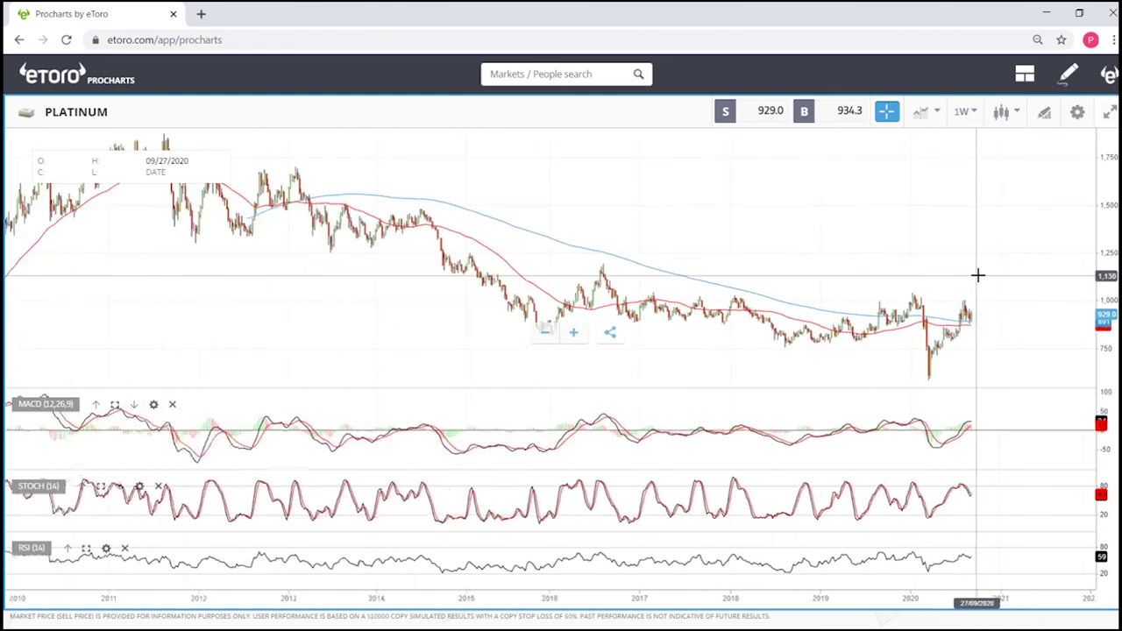